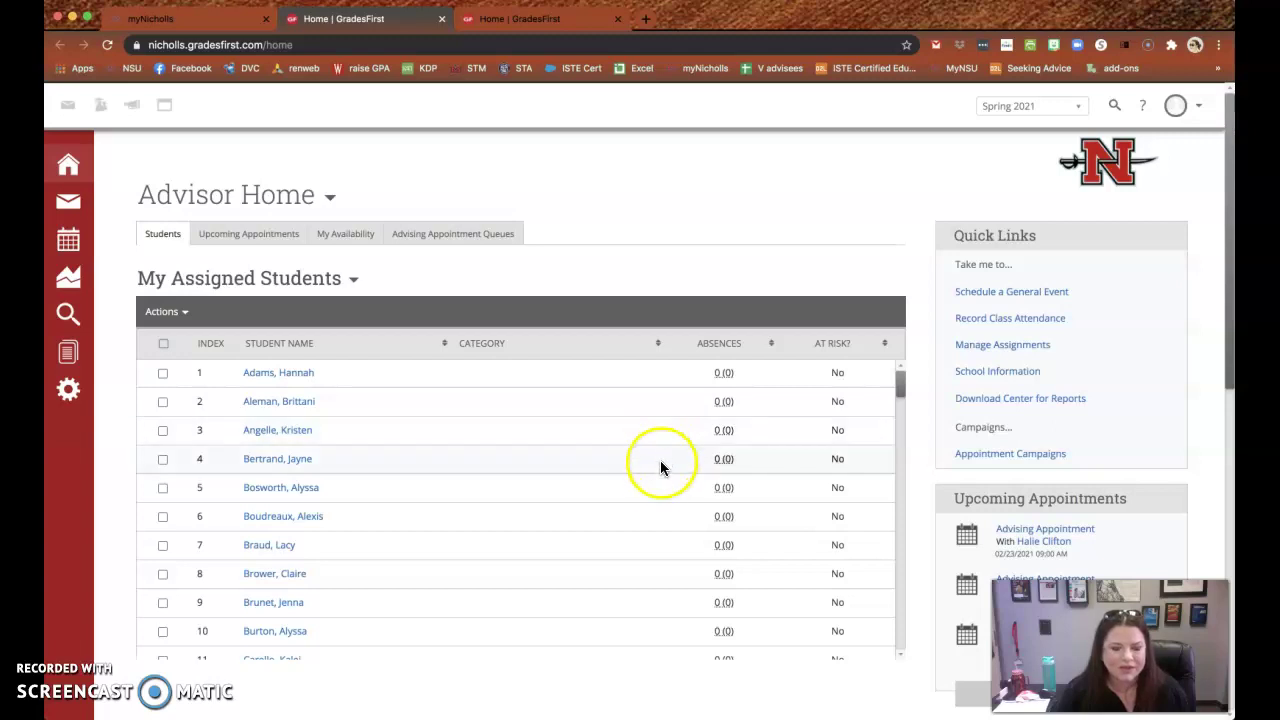
From the Appointment Campaigns list, delete the unsent 'test' campaign and confirm the deletion
{"action": "scroll", "coordinate": [483, 420], "scroll_direction": "down", "scroll_amount": 10}
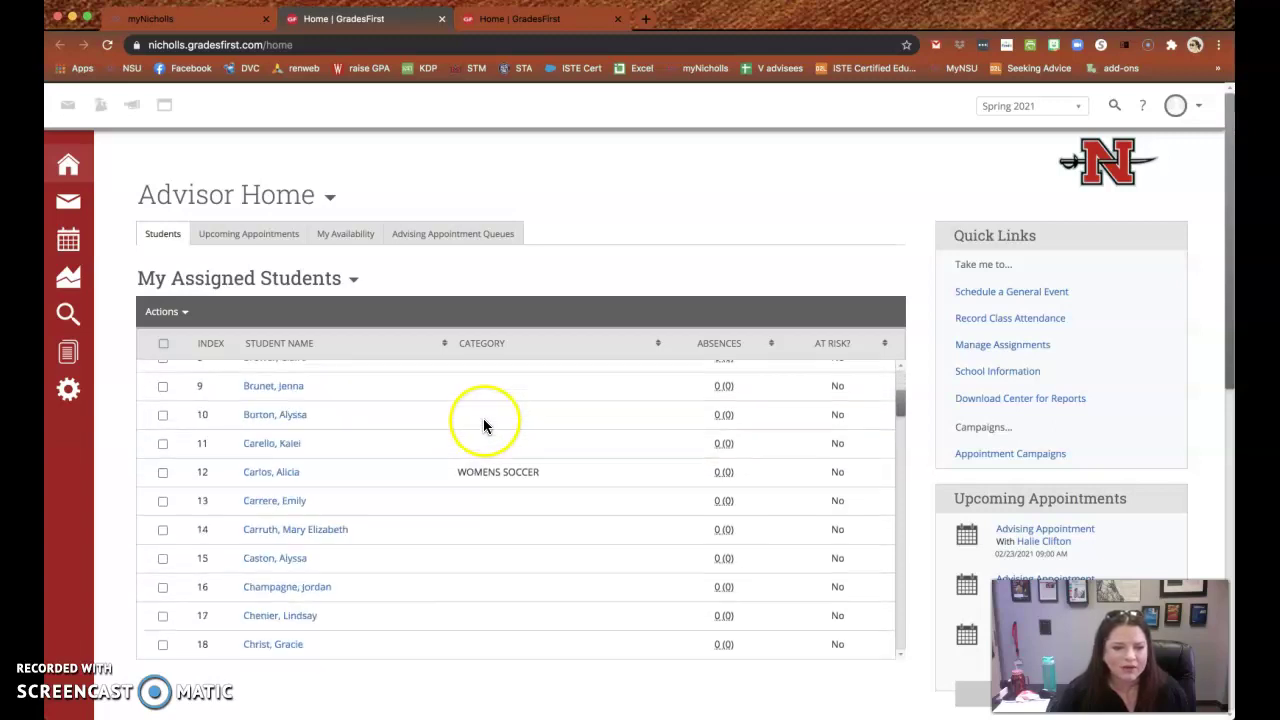
{"action": "scroll", "coordinate": [483, 425], "scroll_direction": "down", "scroll_amount": 6}
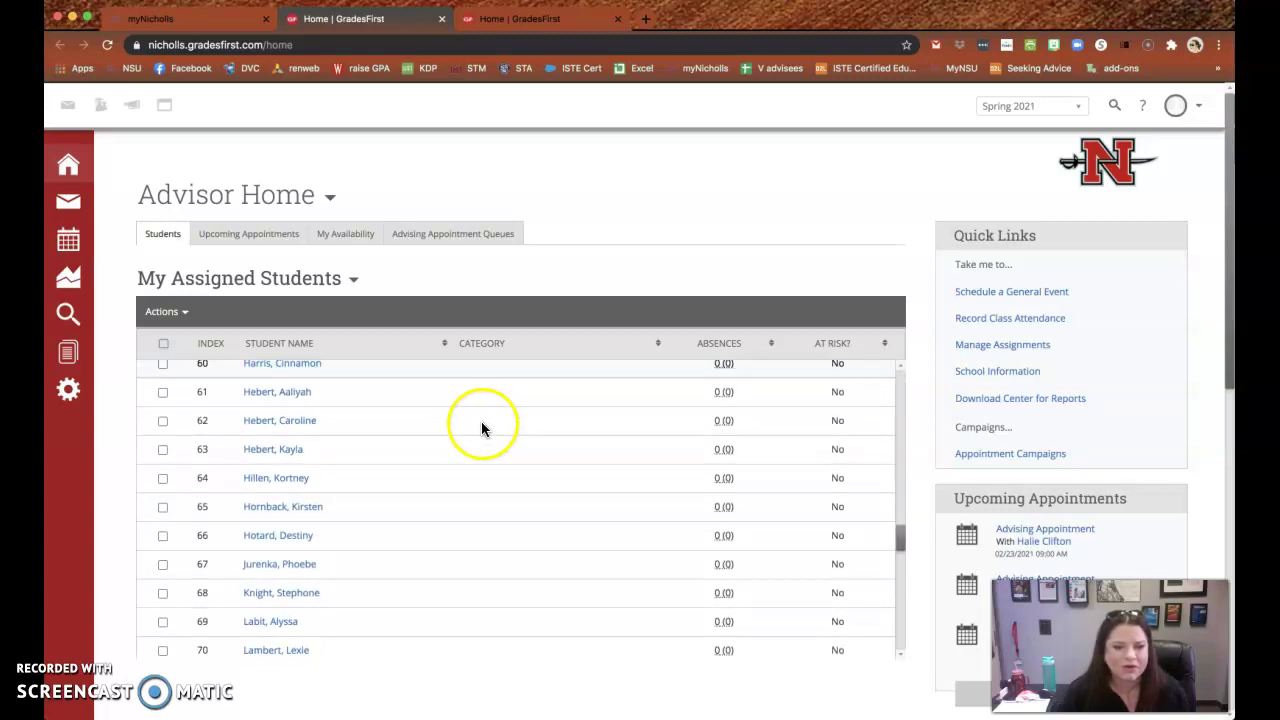
{"action": "scroll", "coordinate": [483, 425], "scroll_direction": "up", "scroll_amount": 4}
{"action": "scroll", "coordinate": [483, 425], "scroll_direction": "up", "scroll_amount": 12}
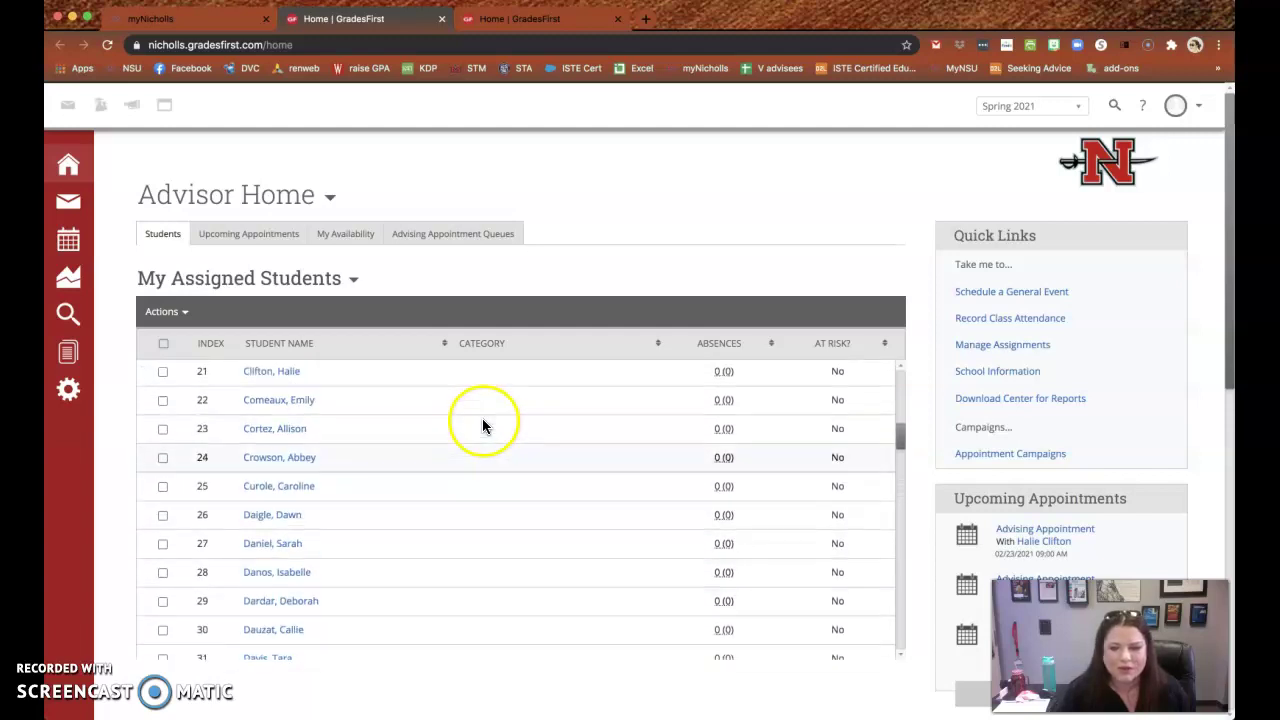
{"action": "scroll", "coordinate": [483, 424], "scroll_direction": "up", "scroll_amount": 1}
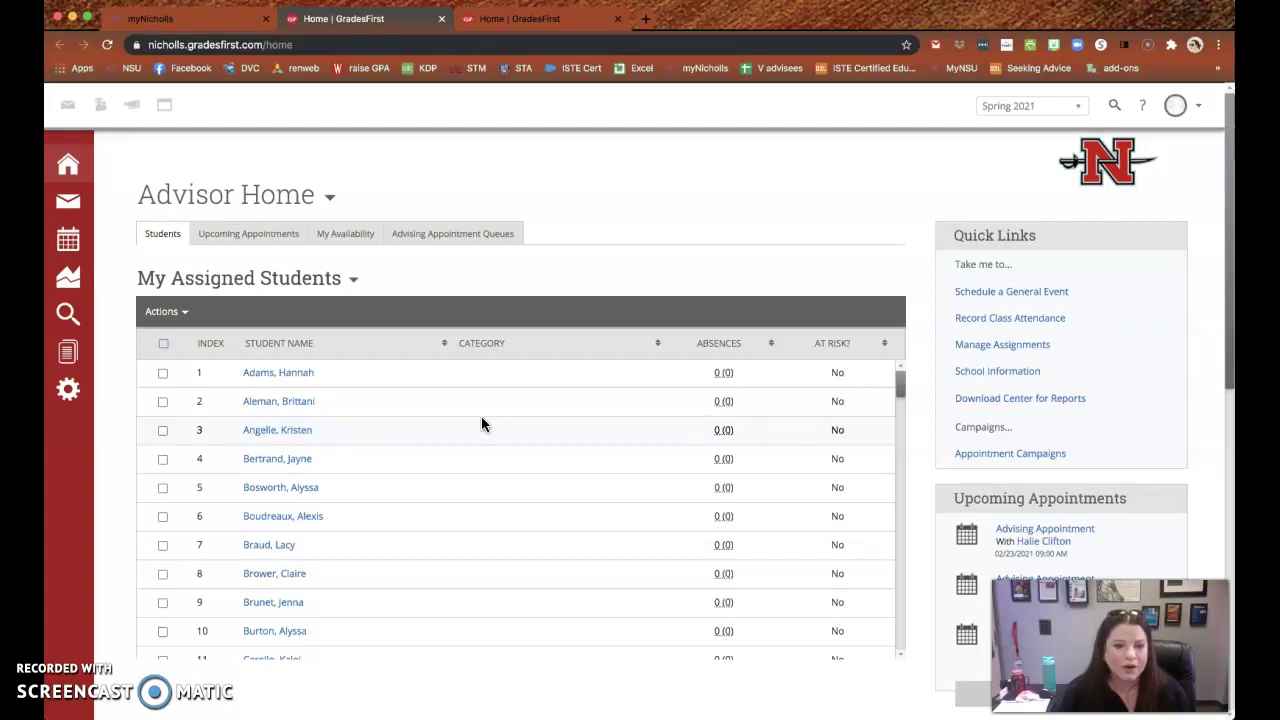
{"action": "left_click", "coordinate": [690, 448]}
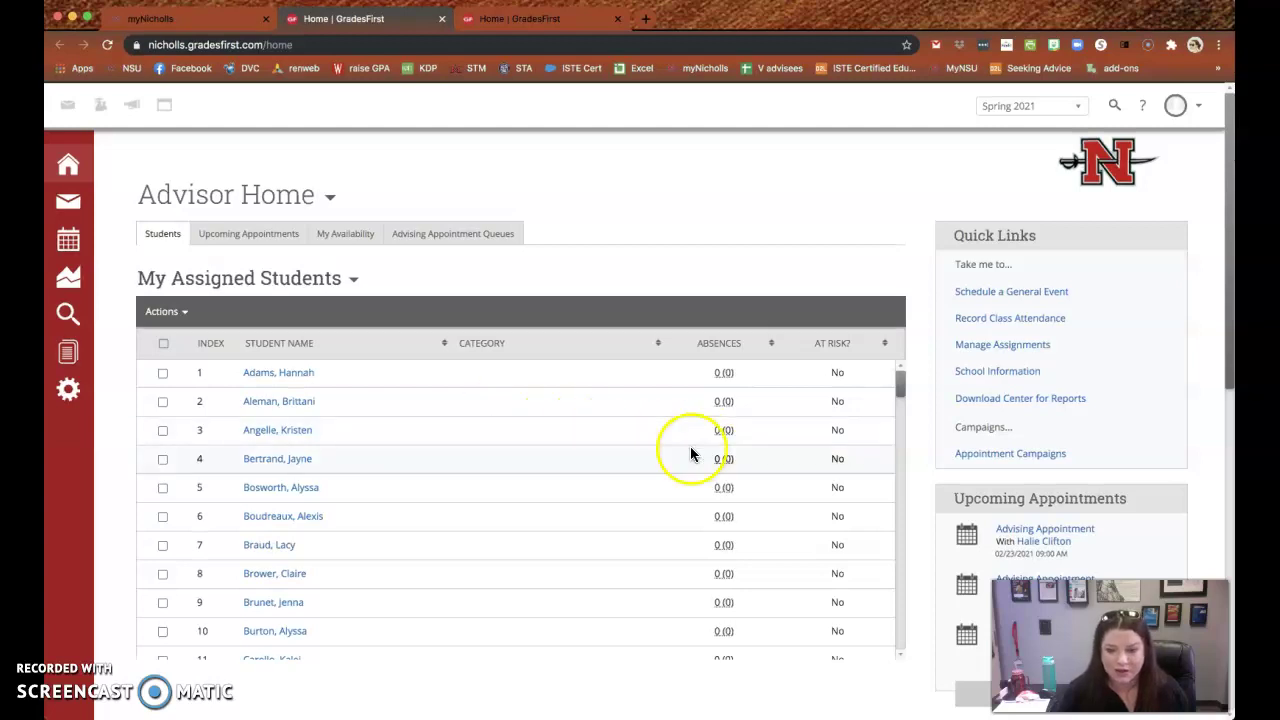
{"action": "left_click", "coordinate": [1038, 455]}
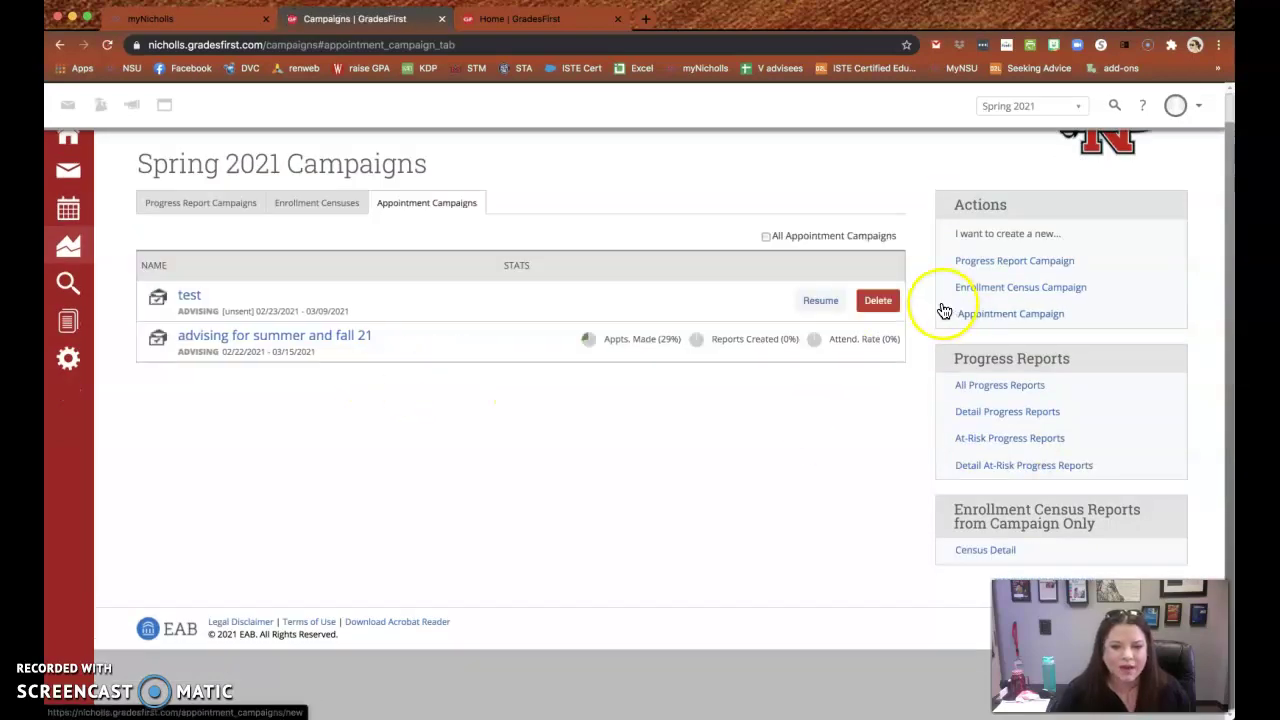
{"action": "left_click", "coordinate": [876, 302]}
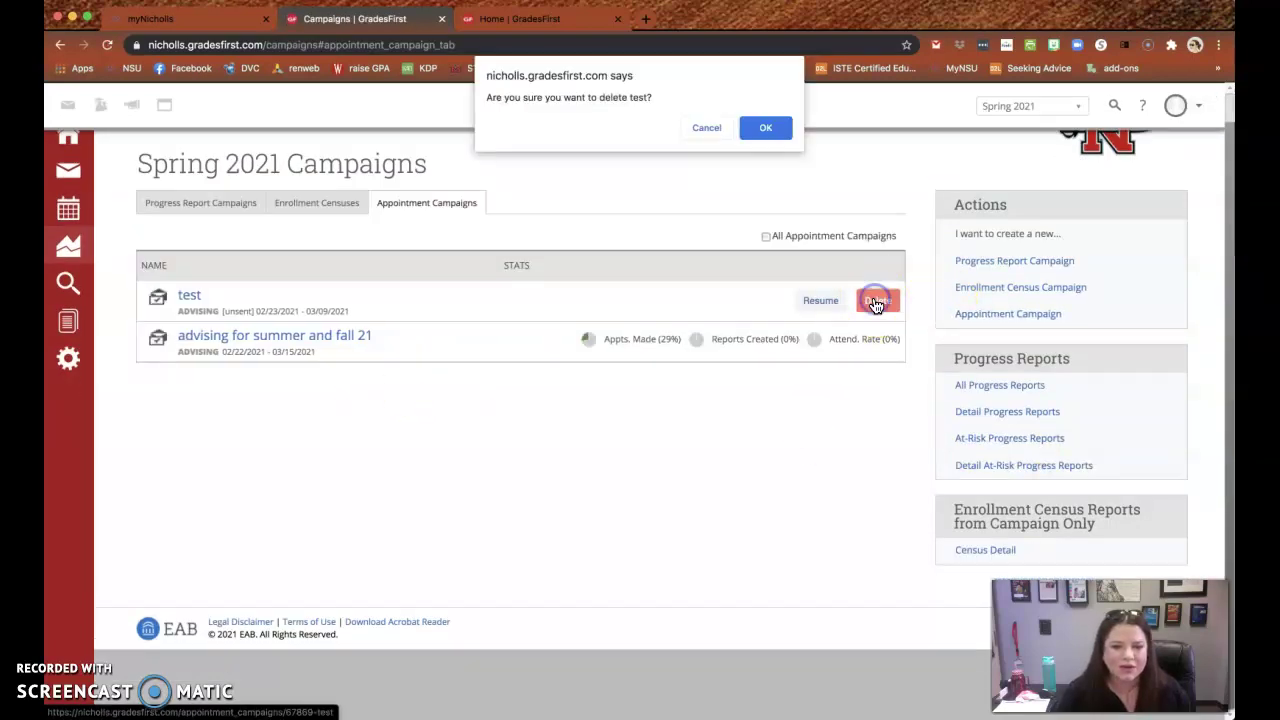
{"action": "left_click", "coordinate": [754, 127]}
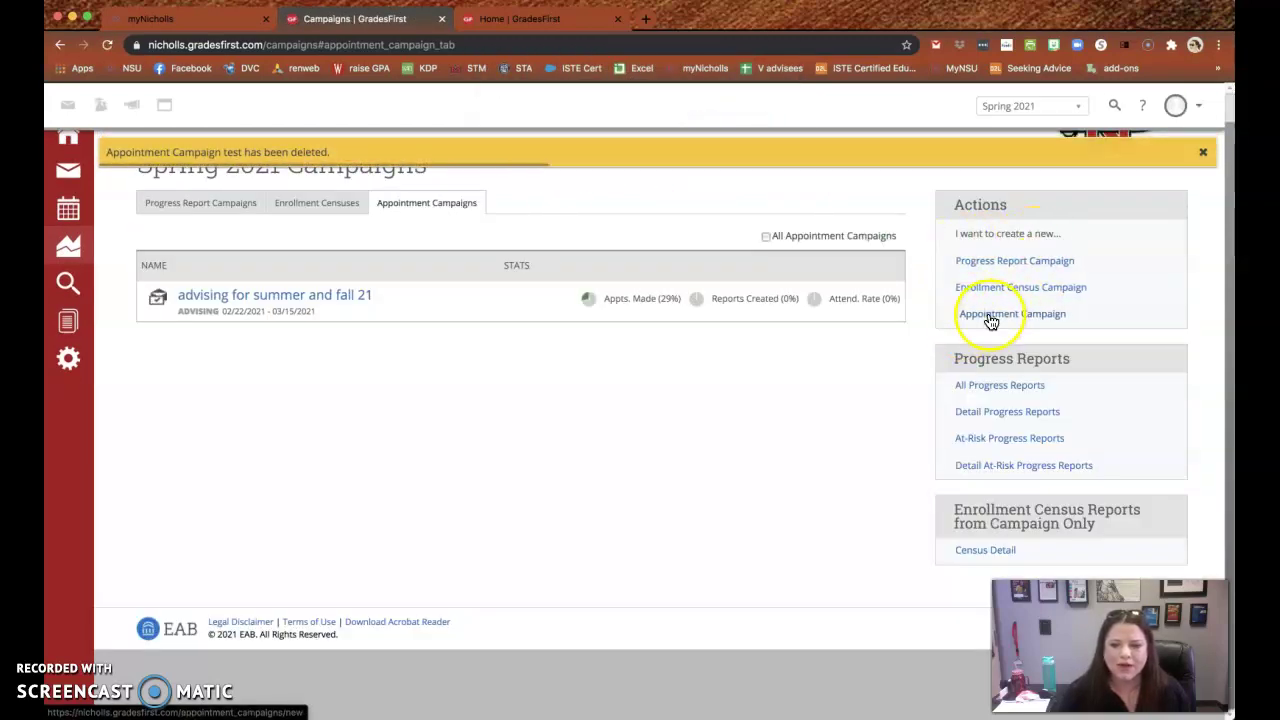
Start a new appointment campaign named 'test' with Advising Appointment as its reason
{"action": "left_click", "coordinate": [990, 316]}
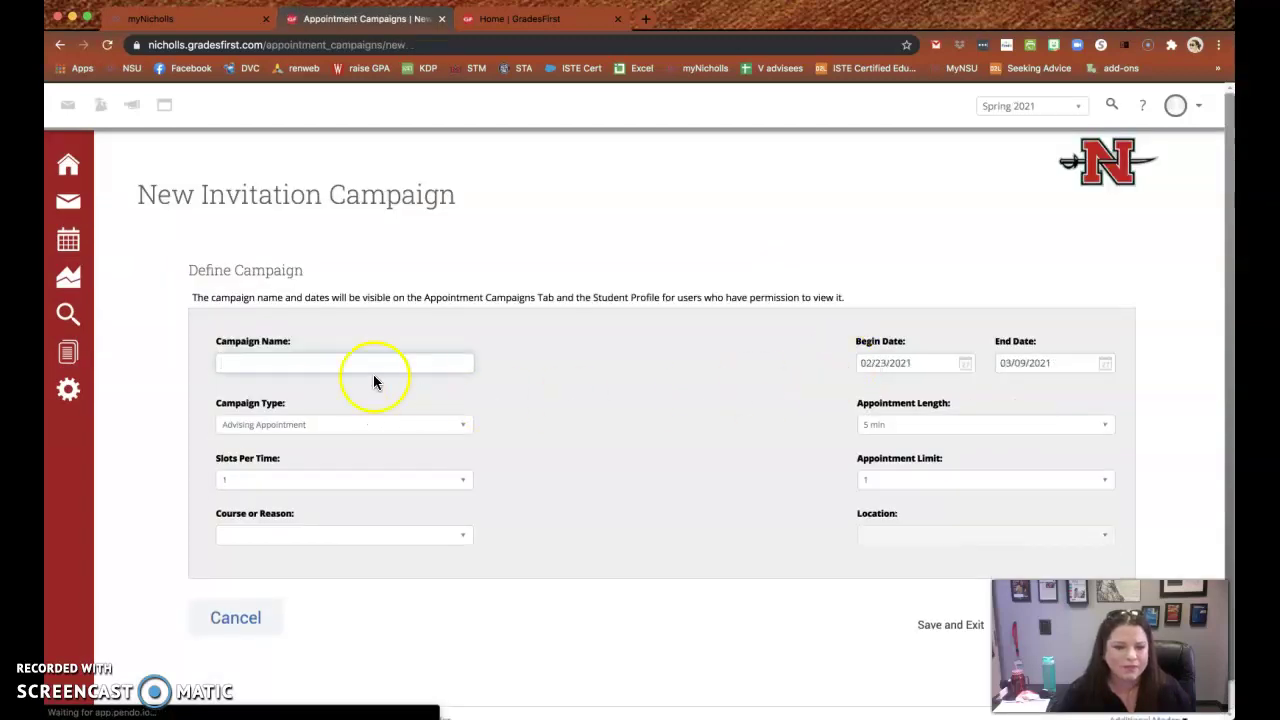
{"action": "type", "text": "test"}
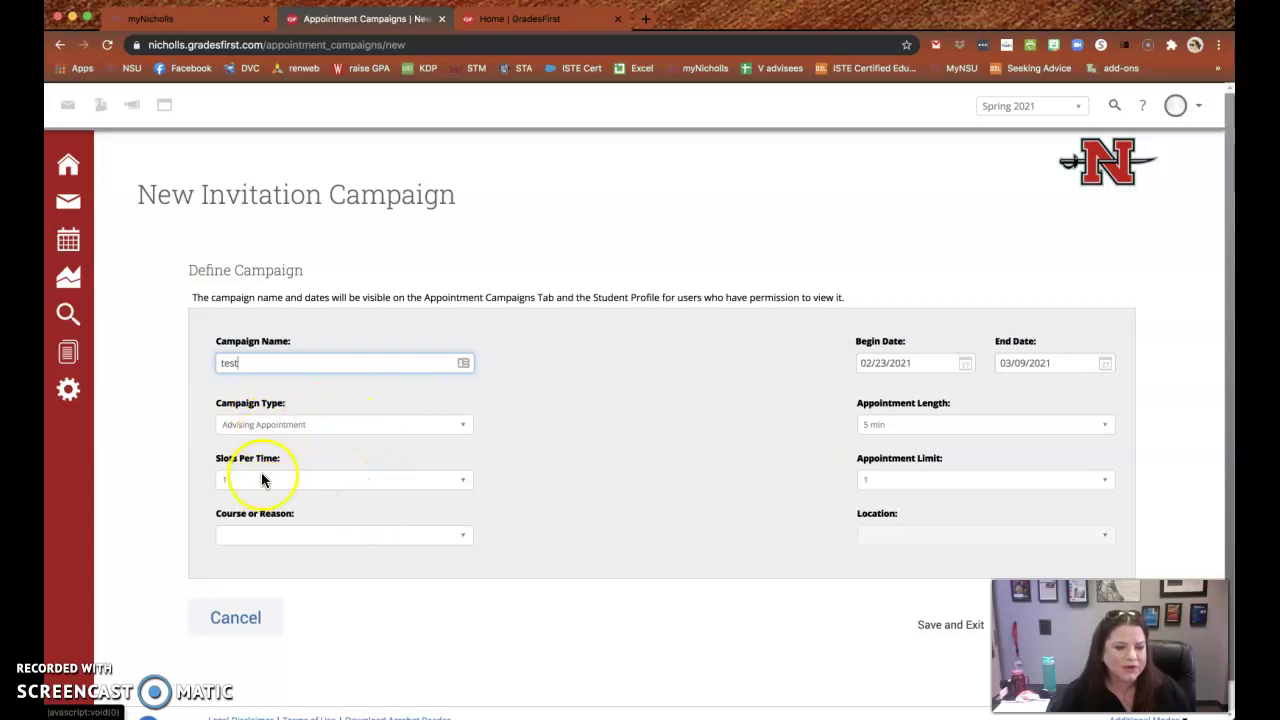
{"action": "left_click", "coordinate": [285, 547]}
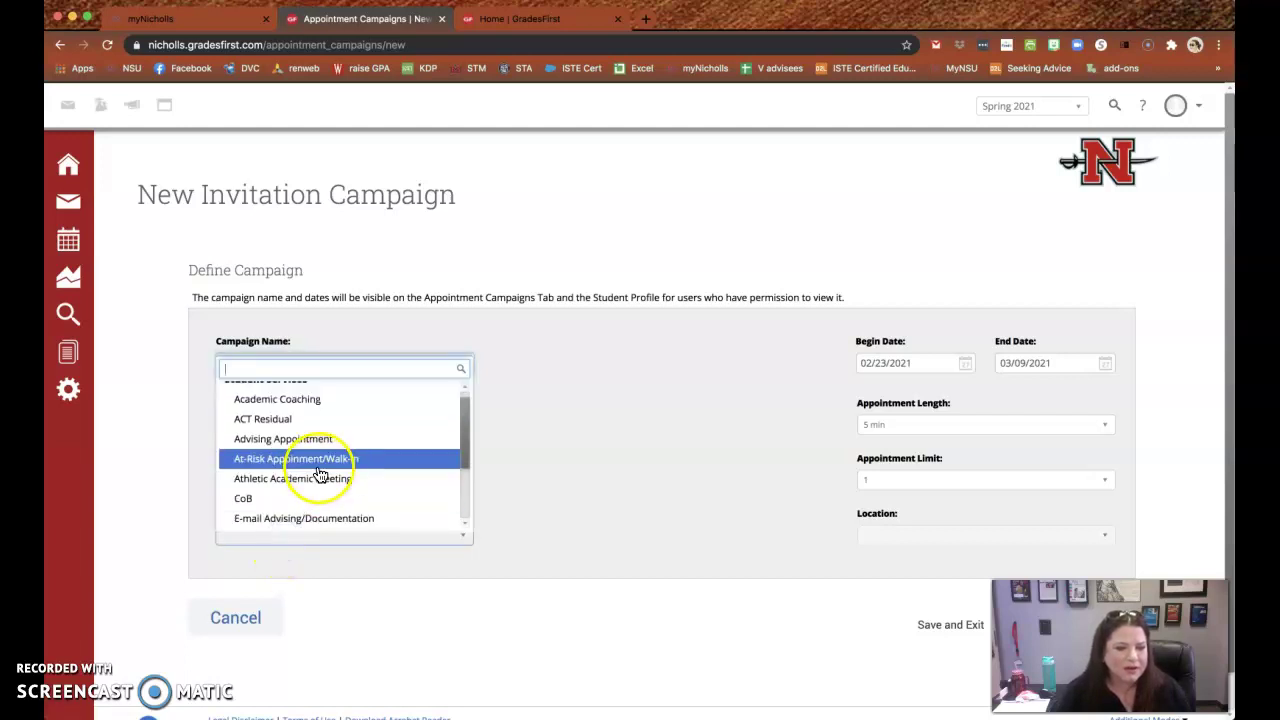
{"action": "scroll", "coordinate": [316, 476], "scroll_direction": "down", "scroll_amount": 1}
{"action": "left_click", "coordinate": [302, 410]}
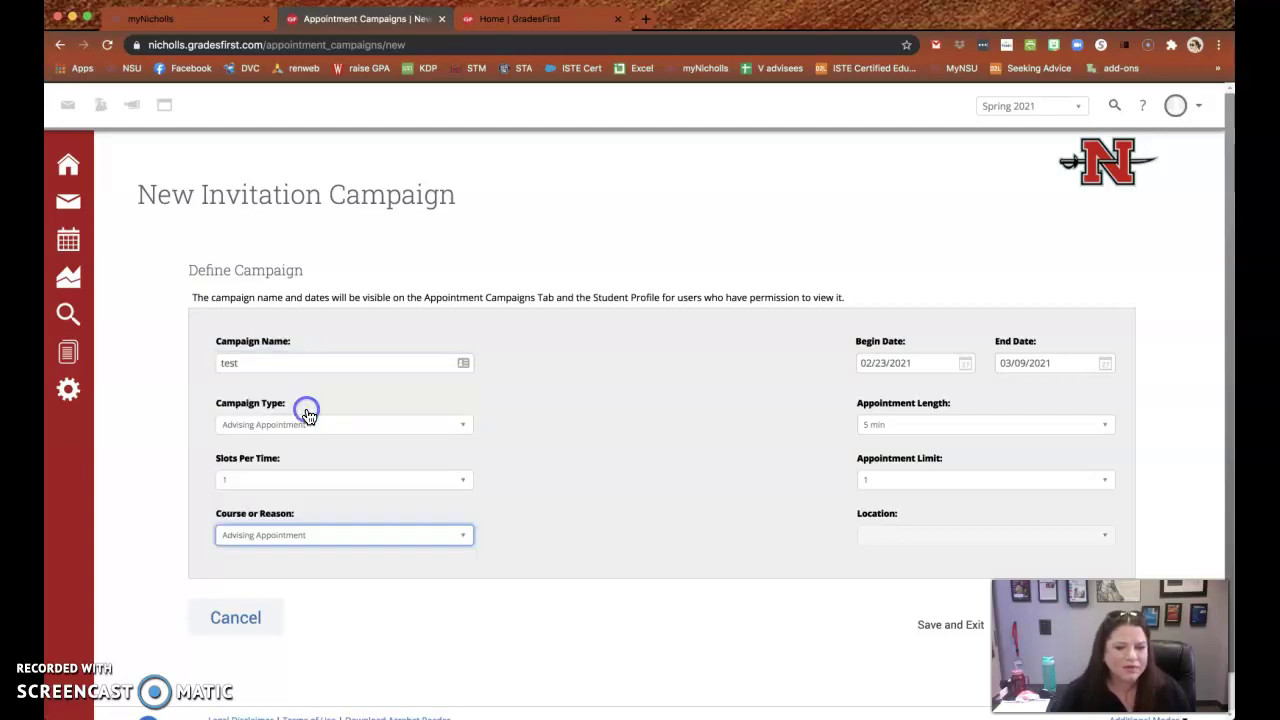
Set 20 min appointment length and Dept of Teacher Education location, then continue
{"action": "left_click", "coordinate": [915, 428]}
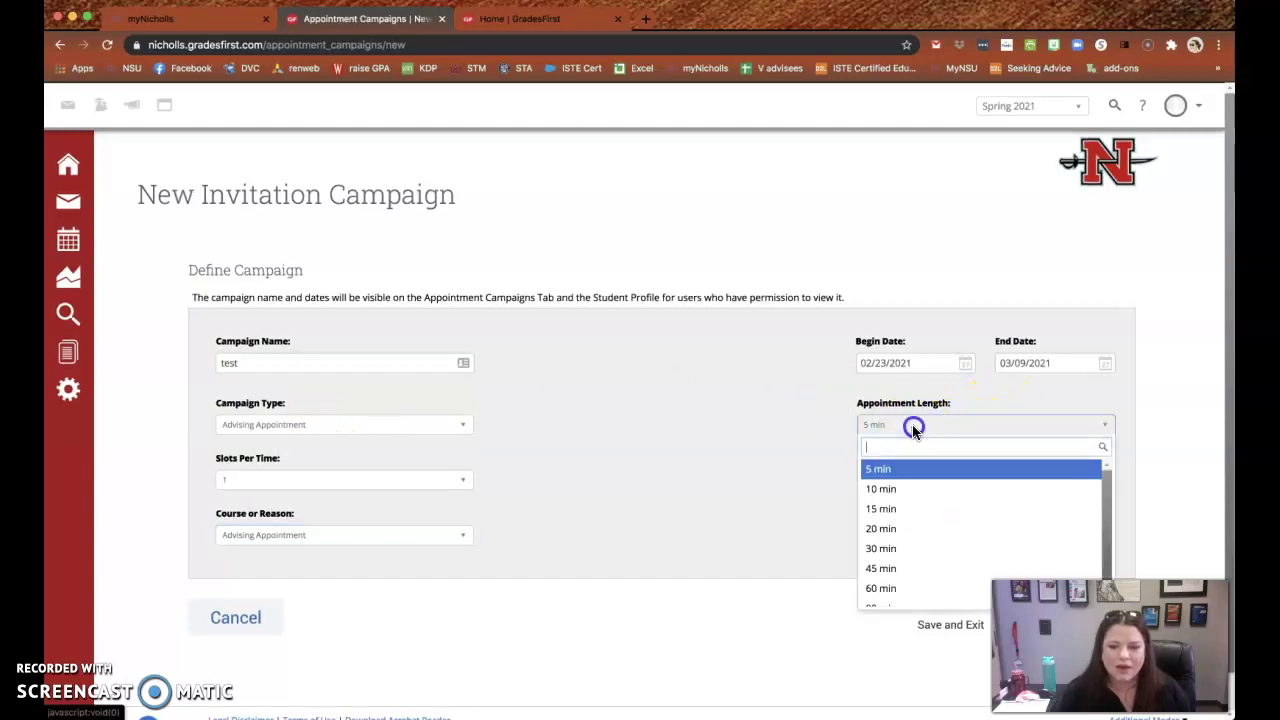
{"action": "left_click", "coordinate": [888, 528]}
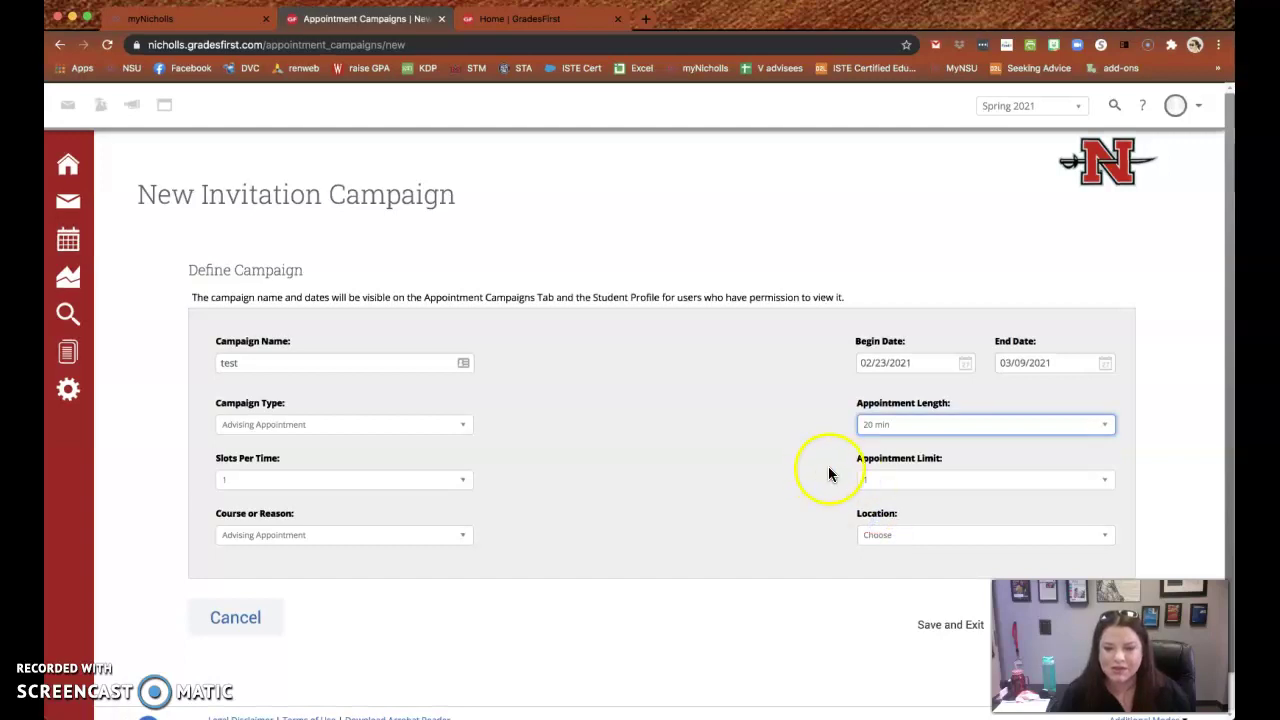
{"action": "left_click", "coordinate": [903, 537]}
{"action": "scroll", "coordinate": [914, 494], "scroll_direction": "down", "scroll_amount": 1}
{"action": "left_click", "coordinate": [917, 503]}
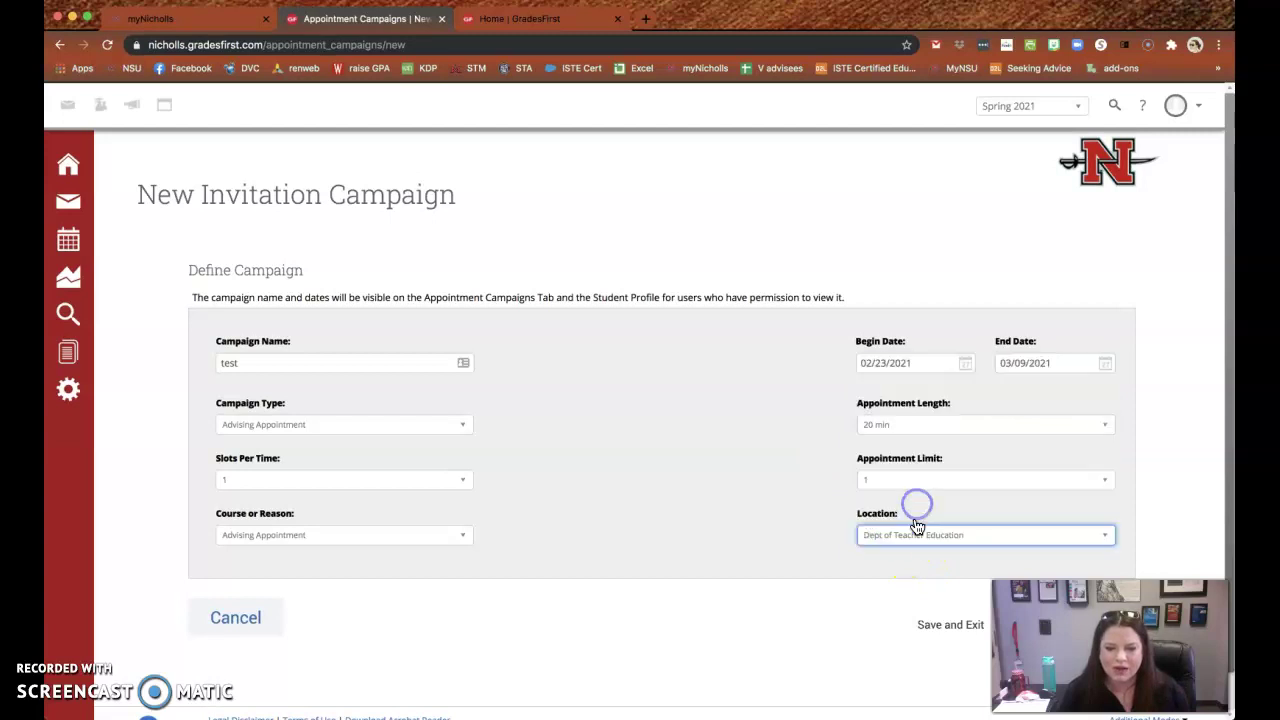
{"action": "scroll", "coordinate": [890, 570], "scroll_direction": "down", "scroll_amount": 1}
{"action": "left_click", "coordinate": [1082, 570]}
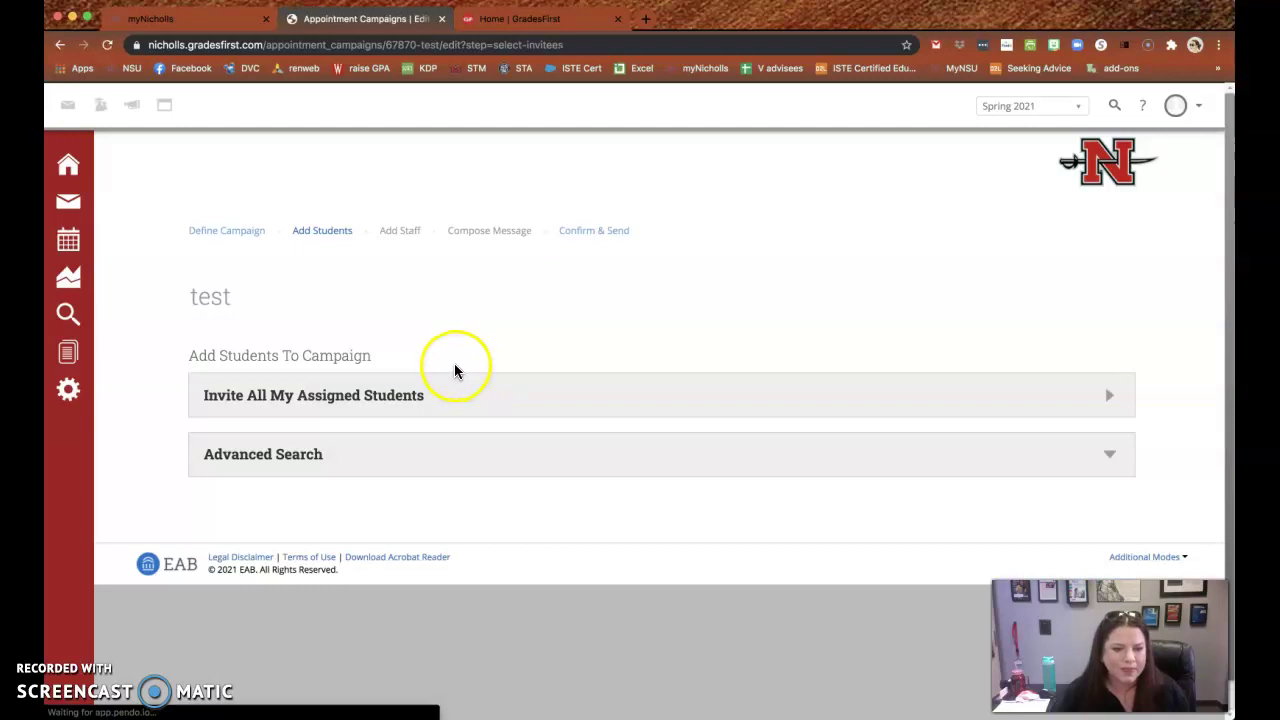
Invite all assigned students to the 'test' campaign and scroll through the Review Students list
{"action": "left_click", "coordinate": [1110, 396]}
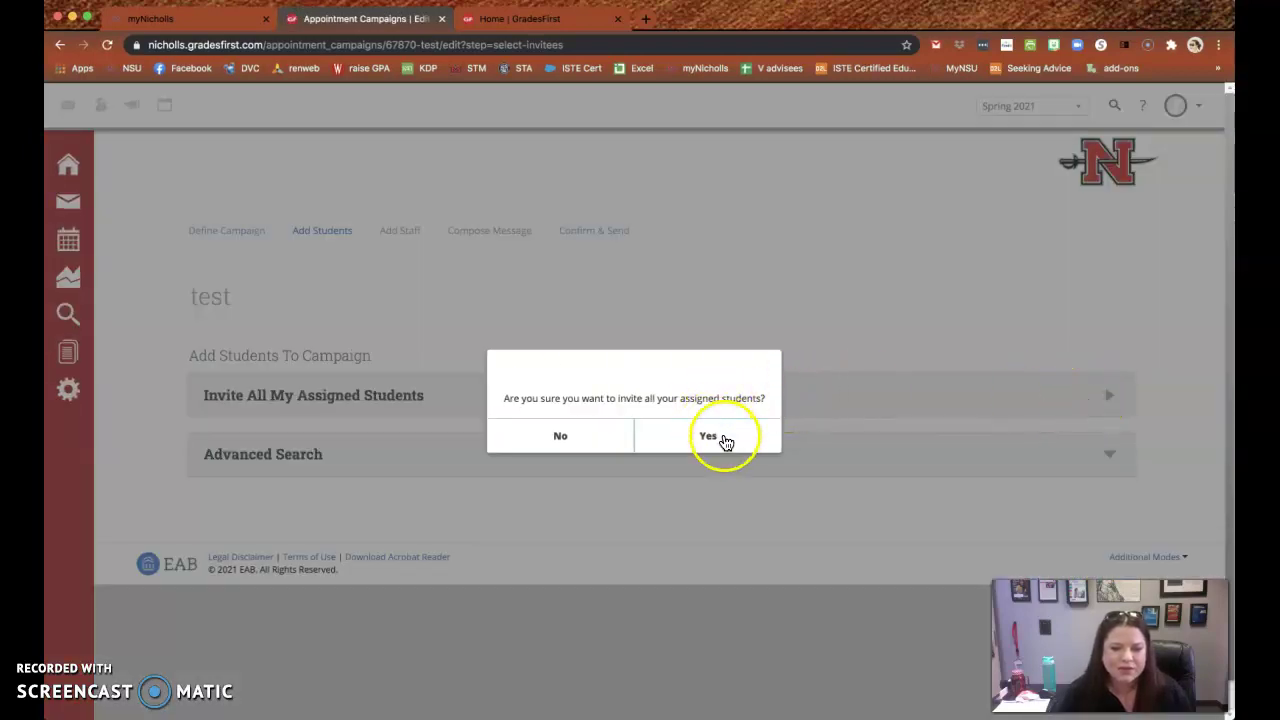
{"action": "left_click", "coordinate": [720, 440]}
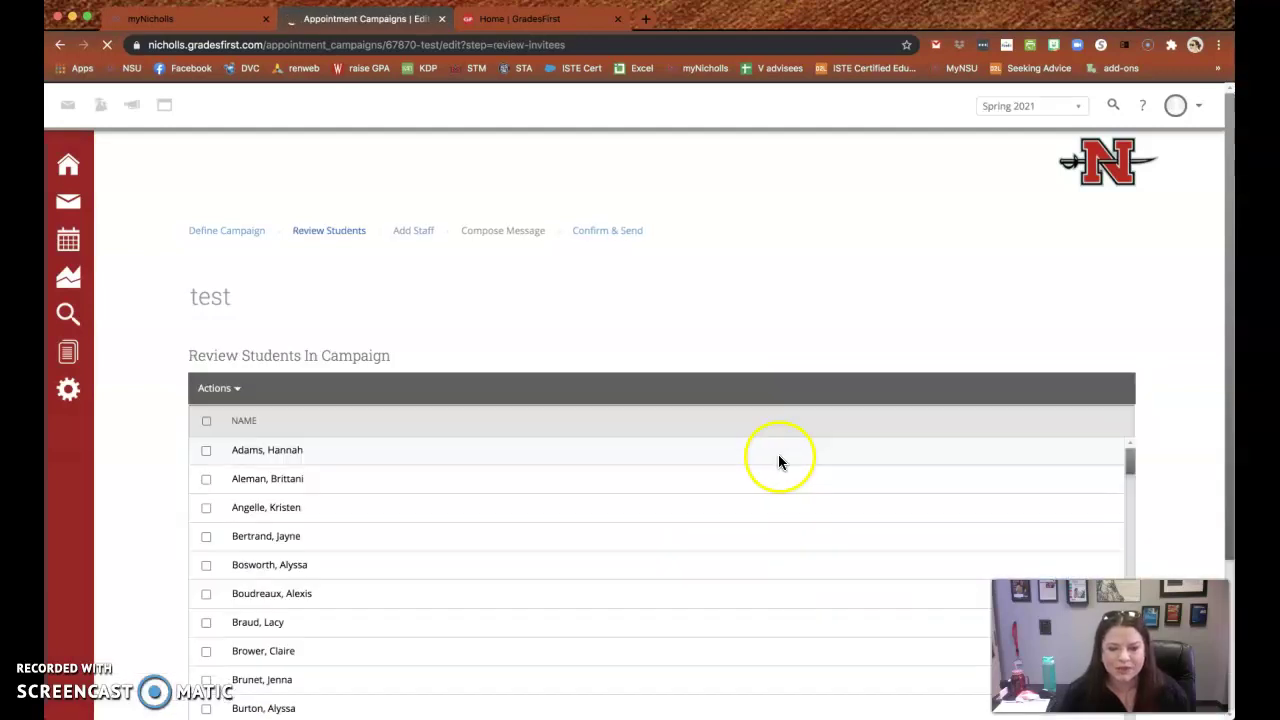
{"action": "scroll", "coordinate": [325, 537], "scroll_direction": "down", "scroll_amount": 3}
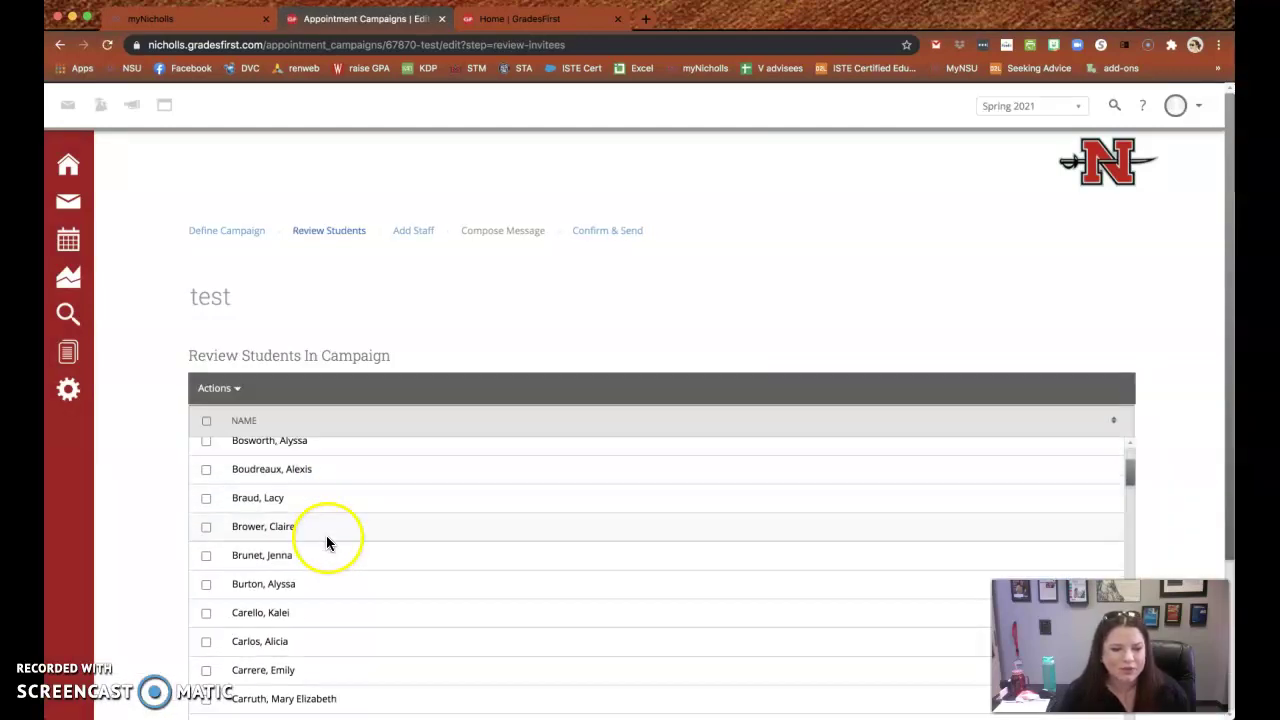
{"action": "scroll", "coordinate": [328, 541], "scroll_direction": "down", "scroll_amount": 6}
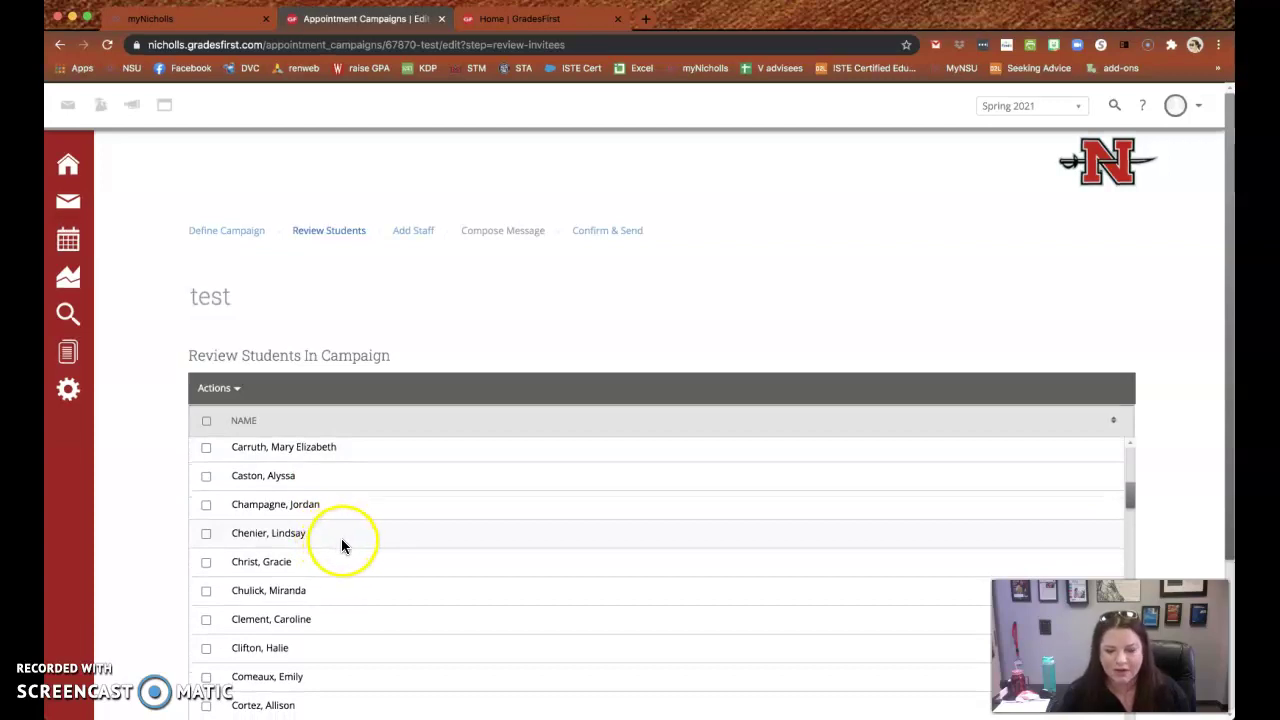
{"action": "scroll", "coordinate": [341, 541], "scroll_direction": "up", "scroll_amount": 9}
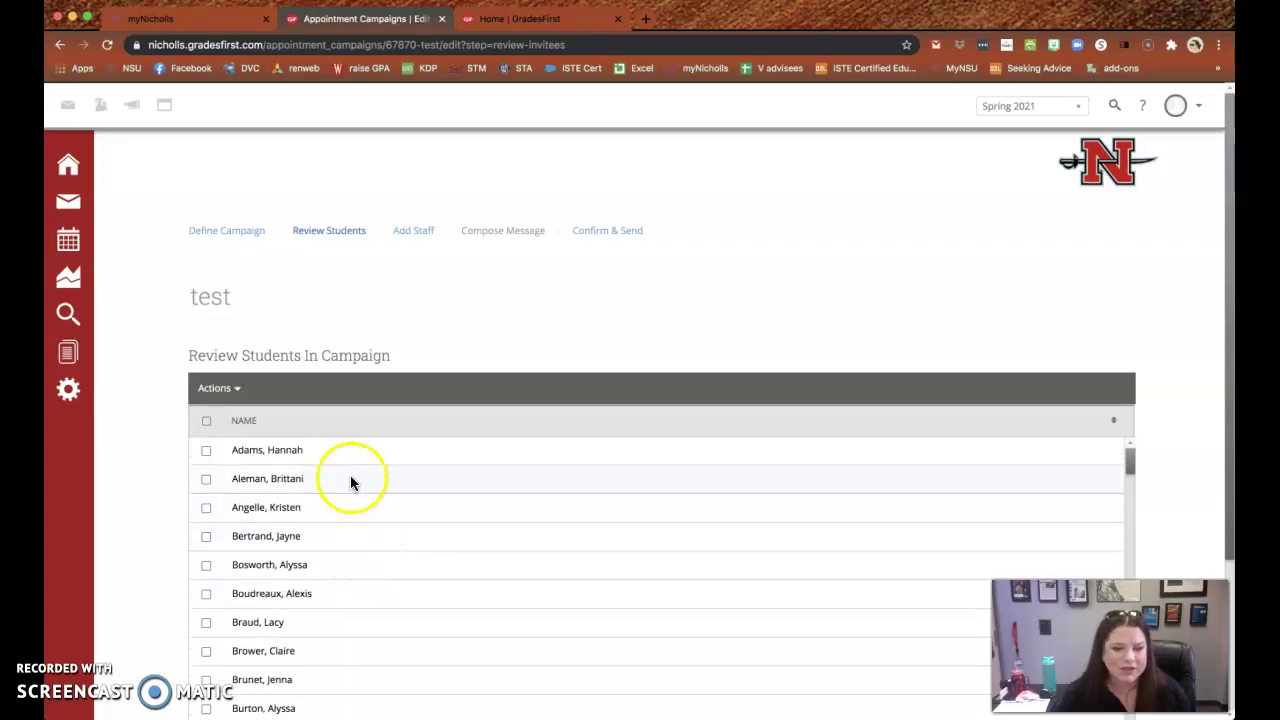
{"action": "scroll", "coordinate": [959, 395], "scroll_direction": "down", "scroll_amount": 3}
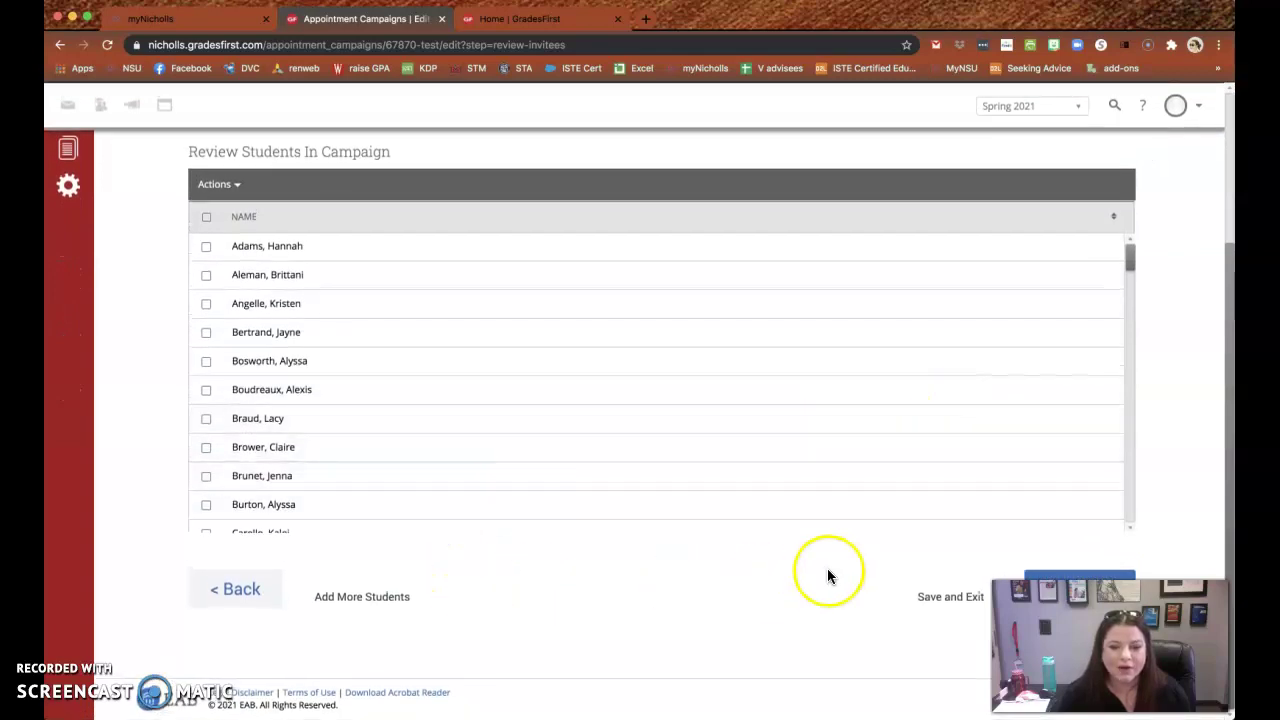
Continue past Review Students, keeping the advisor and appointment availabilities included
{"action": "left_click", "coordinate": [1100, 577]}
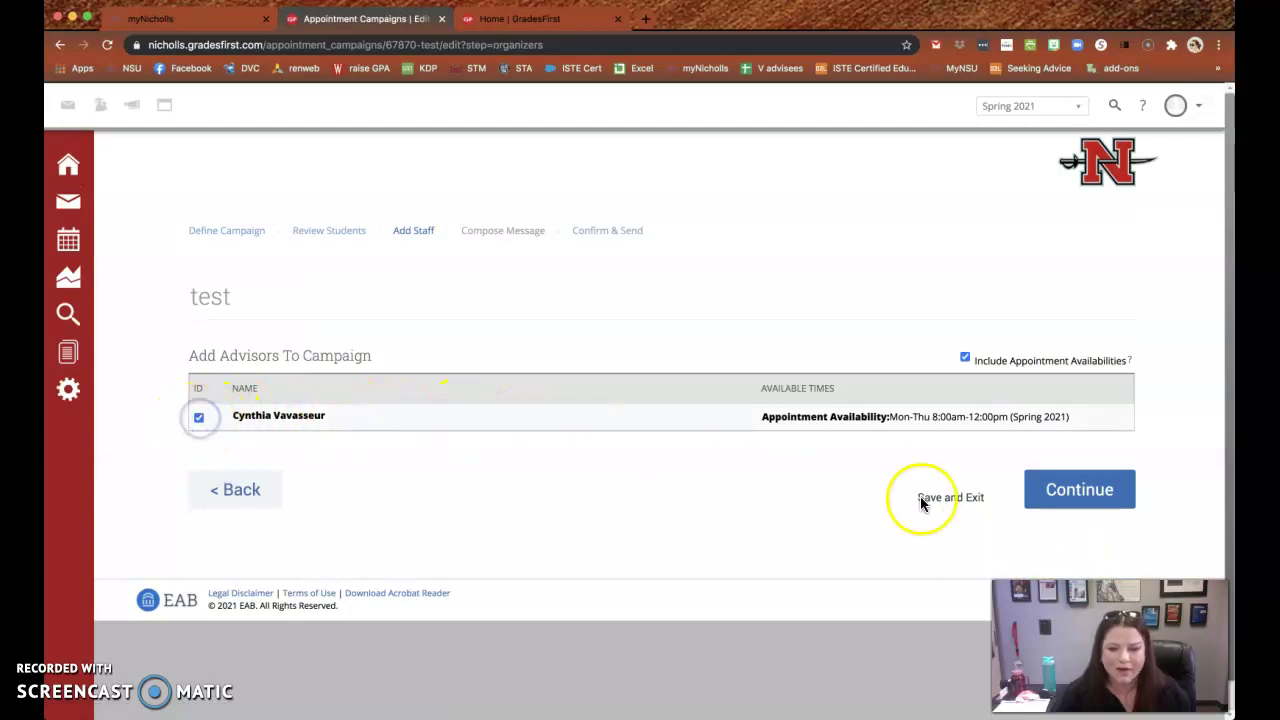
{"action": "left_click", "coordinate": [1078, 488]}
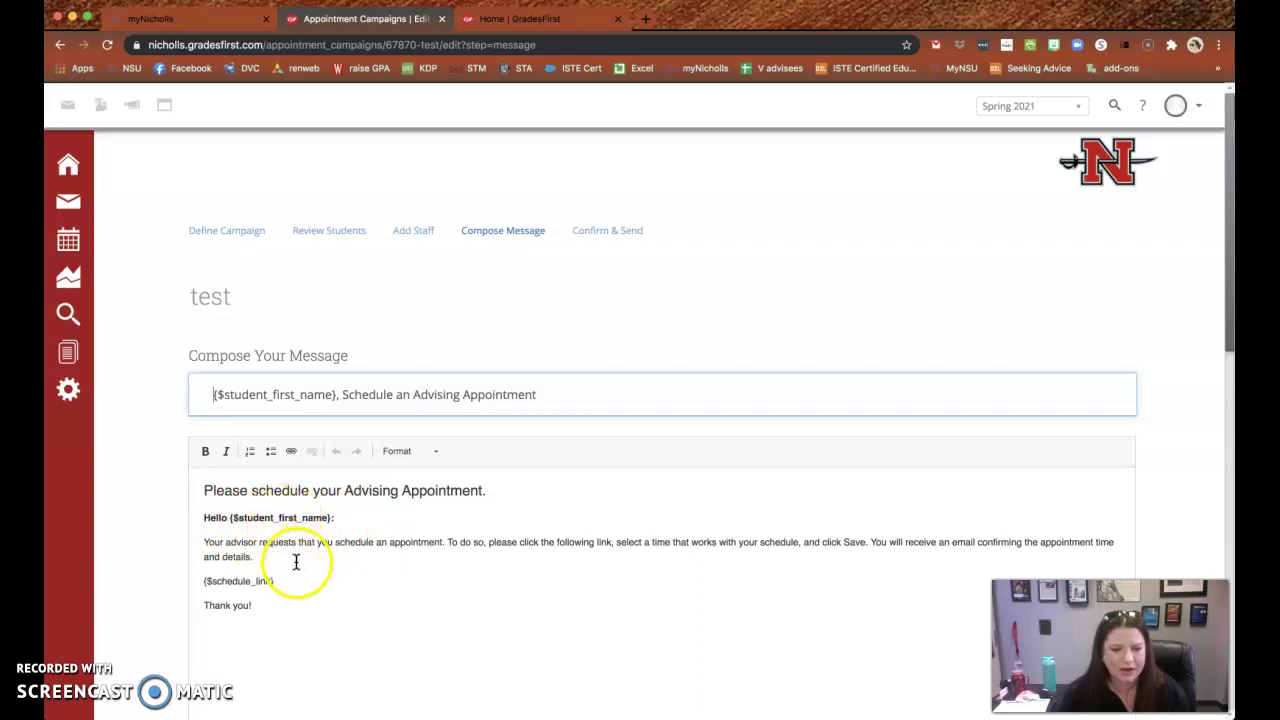
Look over the default invitation subject, body and email preview with its scheduling link
{"action": "left_click", "coordinate": [268, 556]}
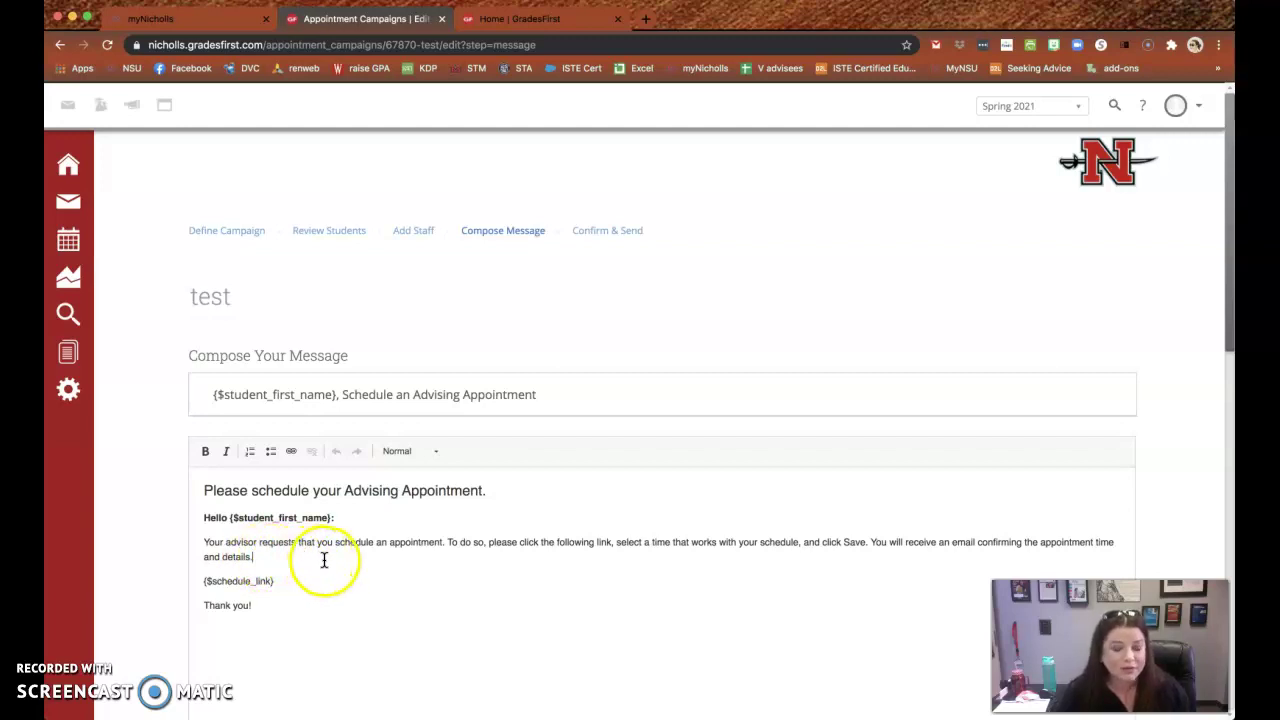
{"action": "scroll", "coordinate": [323, 560], "scroll_direction": "down", "scroll_amount": 4}
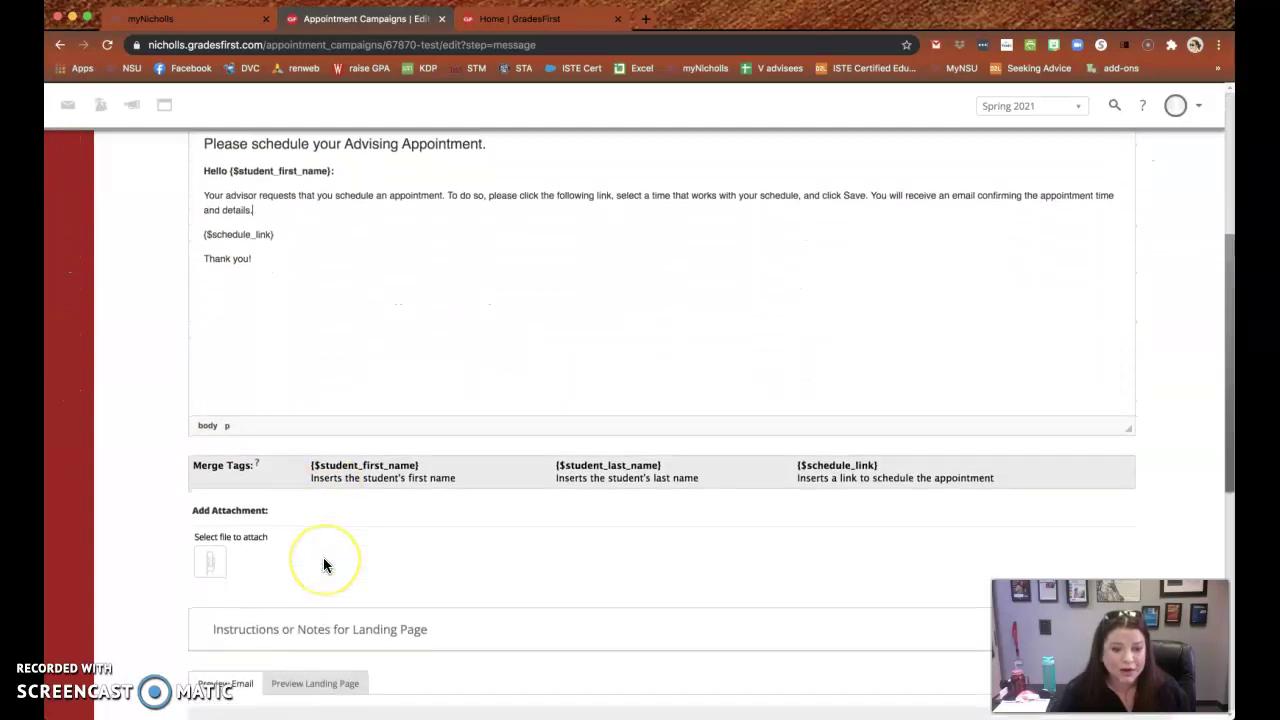
{"action": "scroll", "coordinate": [323, 565], "scroll_direction": "down", "scroll_amount": 4}
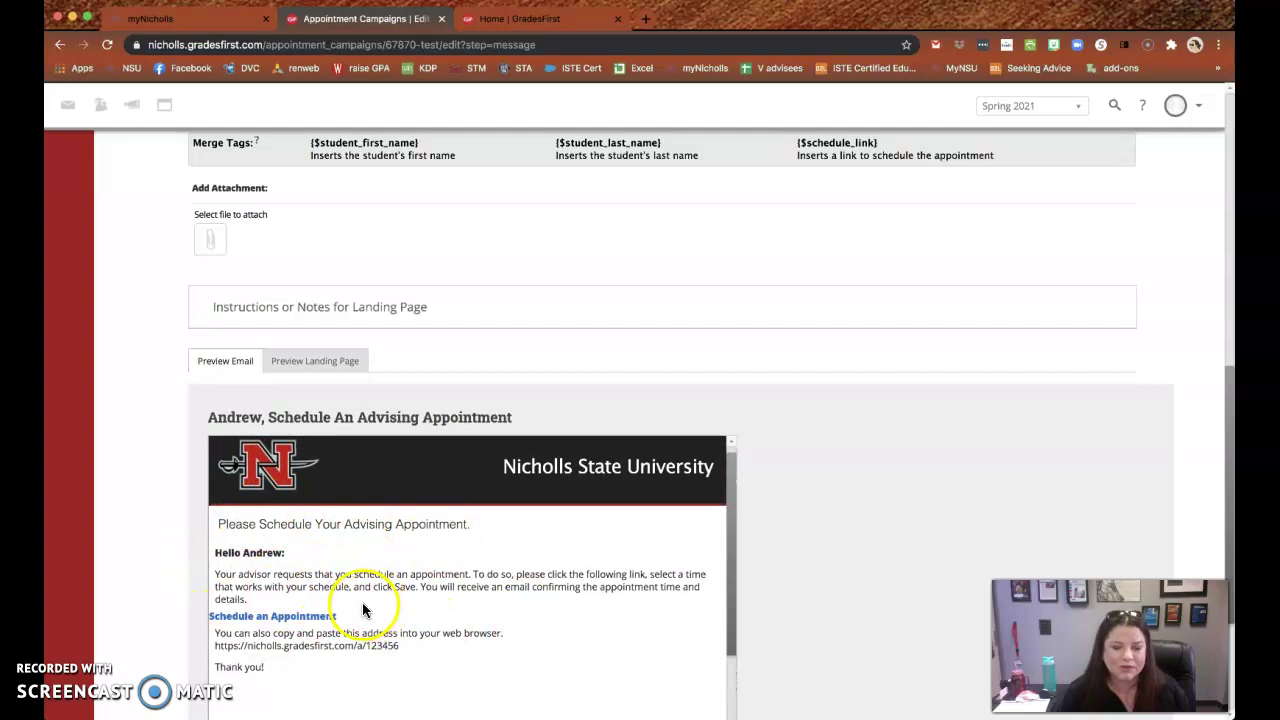
{"action": "scroll", "coordinate": [874, 540], "scroll_direction": "down", "scroll_amount": 3}
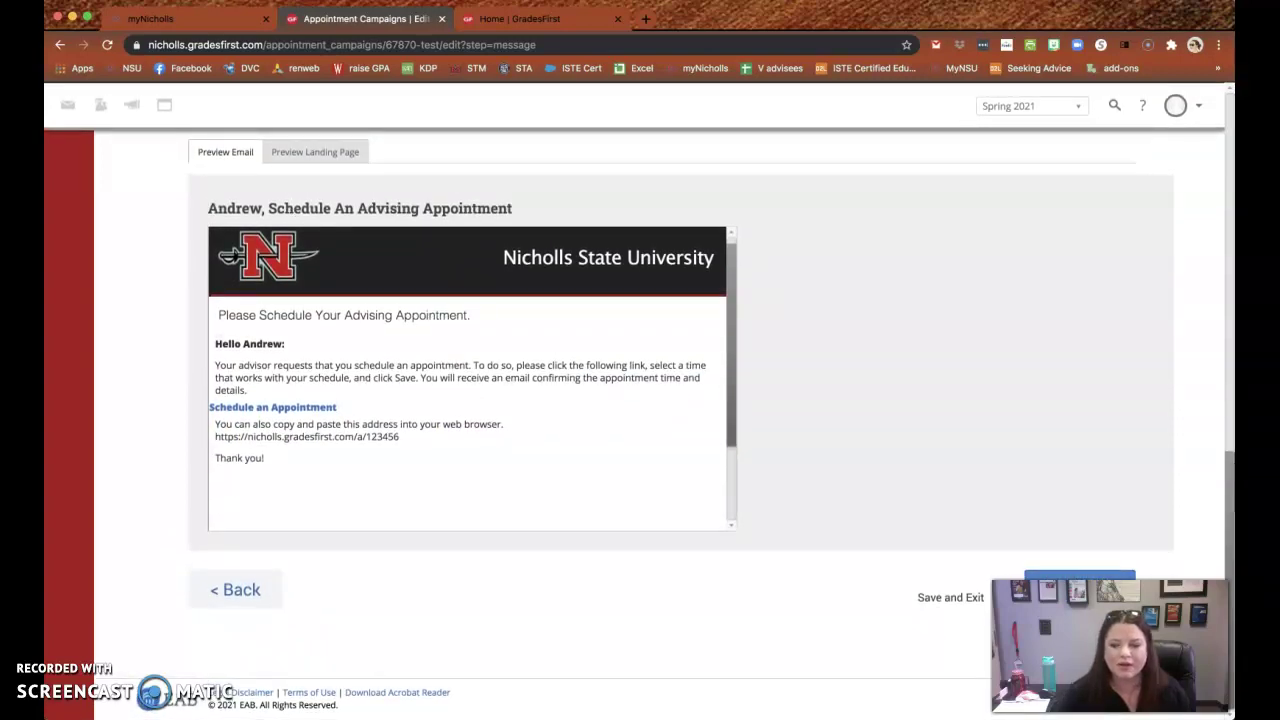
Go to Confirm & Send and check the summary: 107 invitees, one advisor, email reminders on
{"action": "left_click", "coordinate": [1065, 574]}
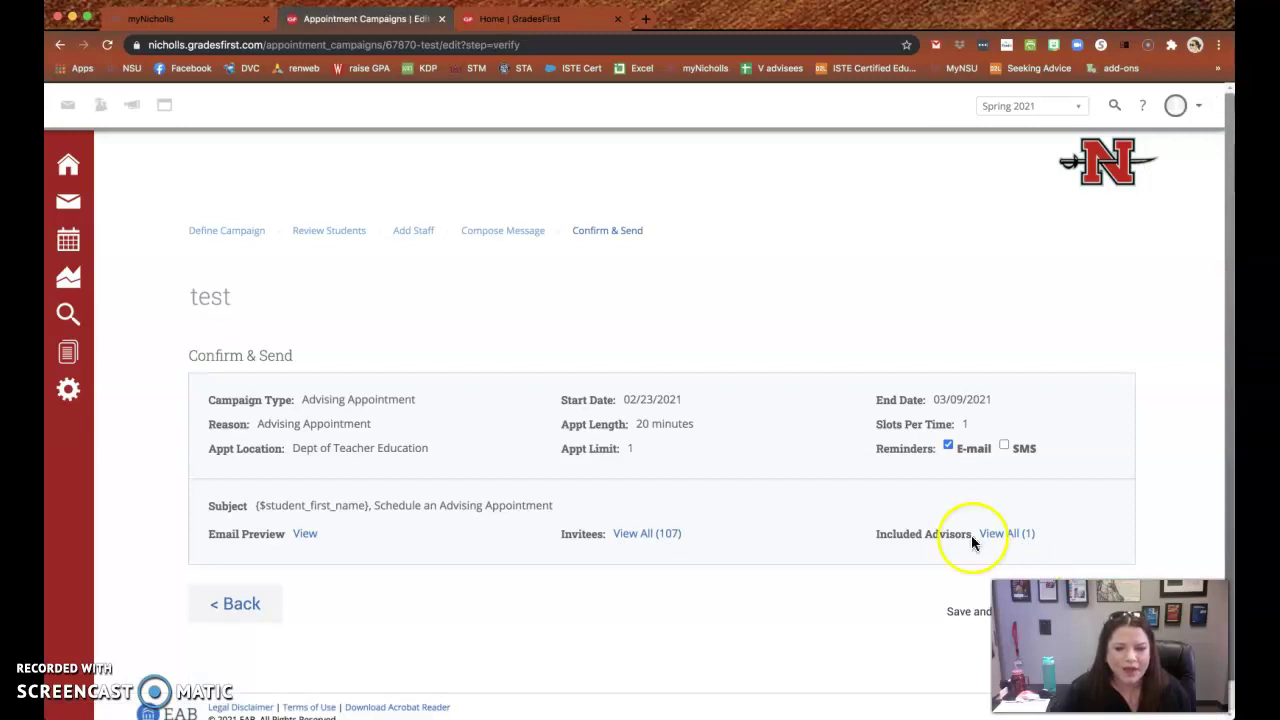
{"action": "scroll", "coordinate": [814, 517], "scroll_direction": "down", "scroll_amount": 1}
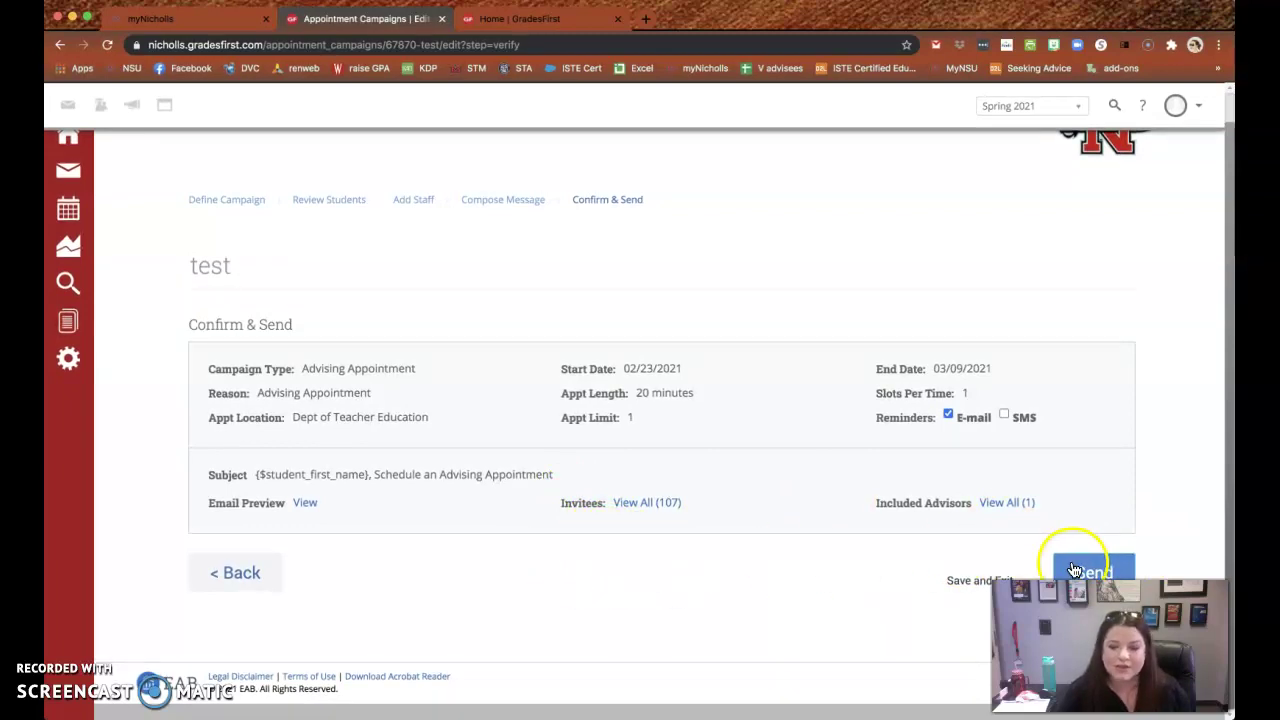
{"action": "scroll", "coordinate": [420, 475], "scroll_direction": "up", "scroll_amount": 1}
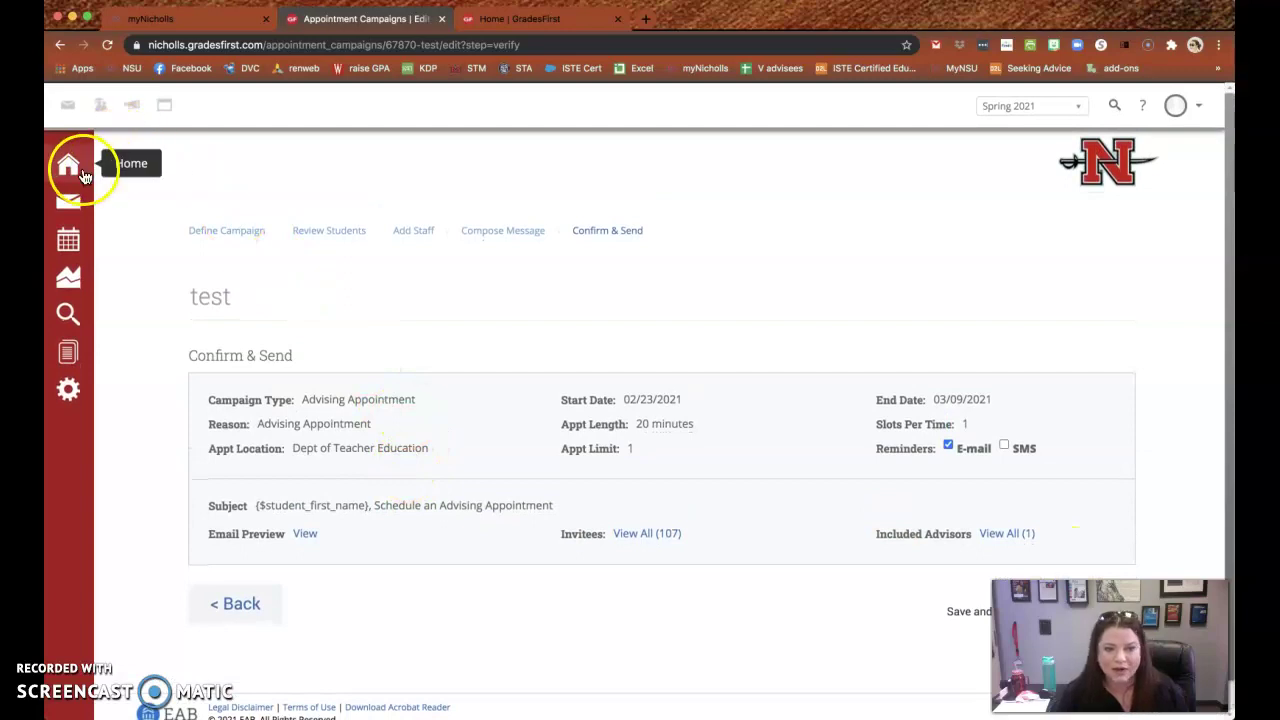
Open the 8:00a–12:00p availability time block for editing on the My Availability tab
{"action": "left_click", "coordinate": [65, 166]}
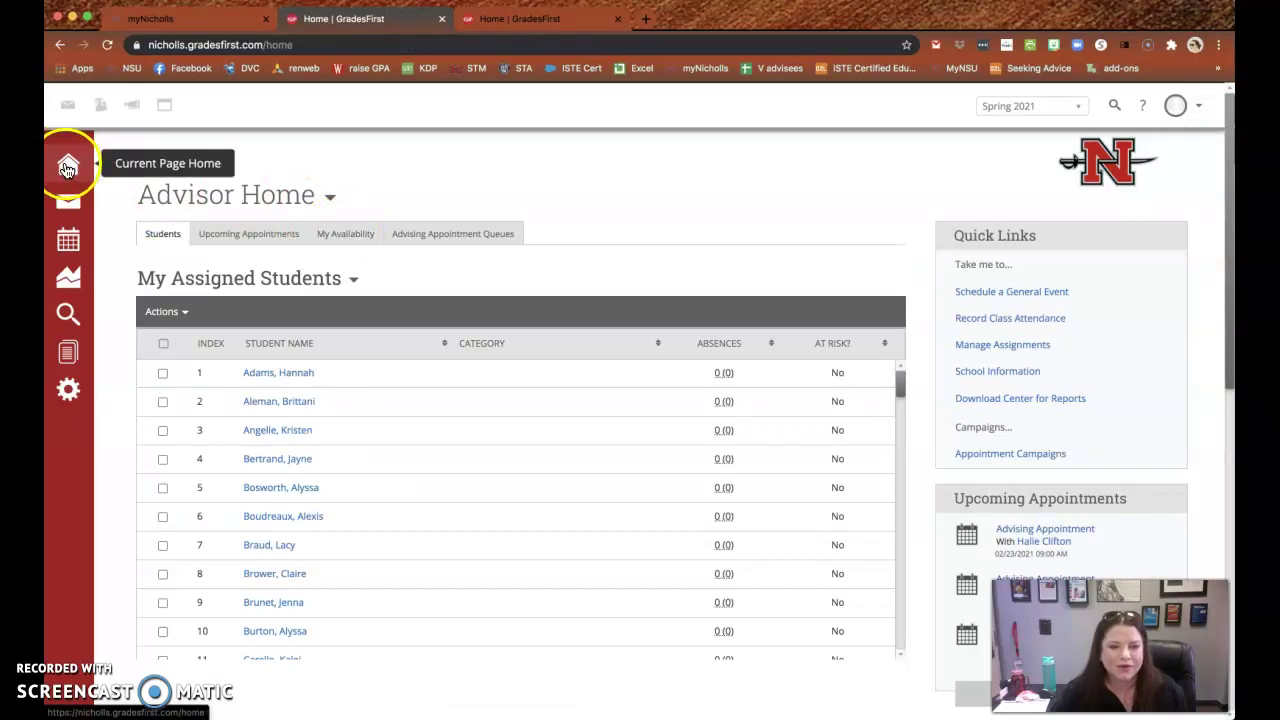
{"action": "left_click", "coordinate": [334, 235]}
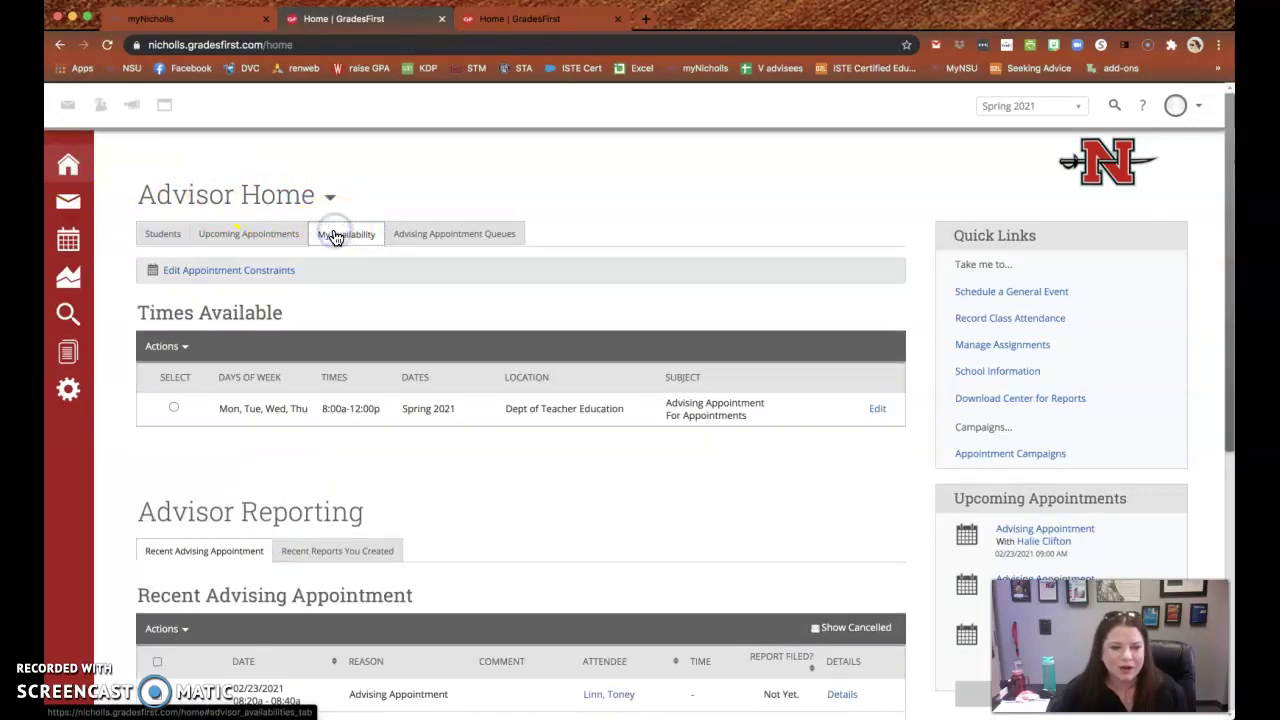
{"action": "left_click", "coordinate": [609, 400]}
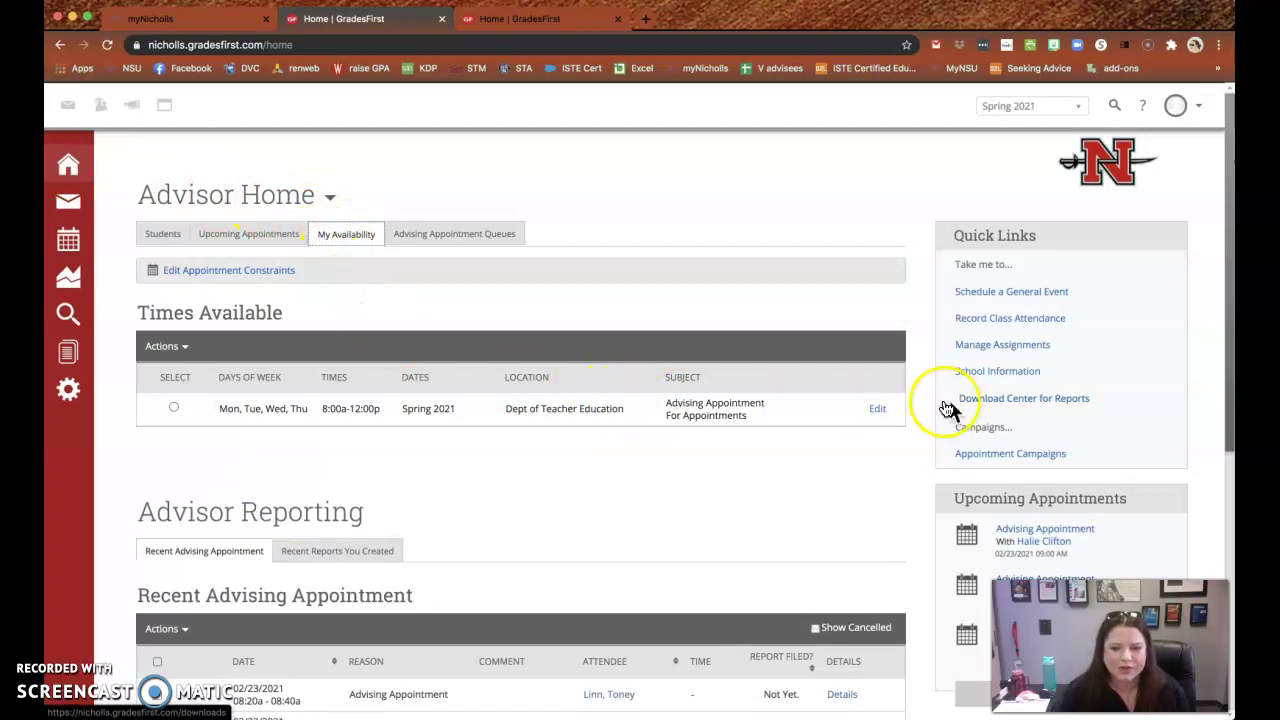
{"action": "left_click", "coordinate": [878, 411]}
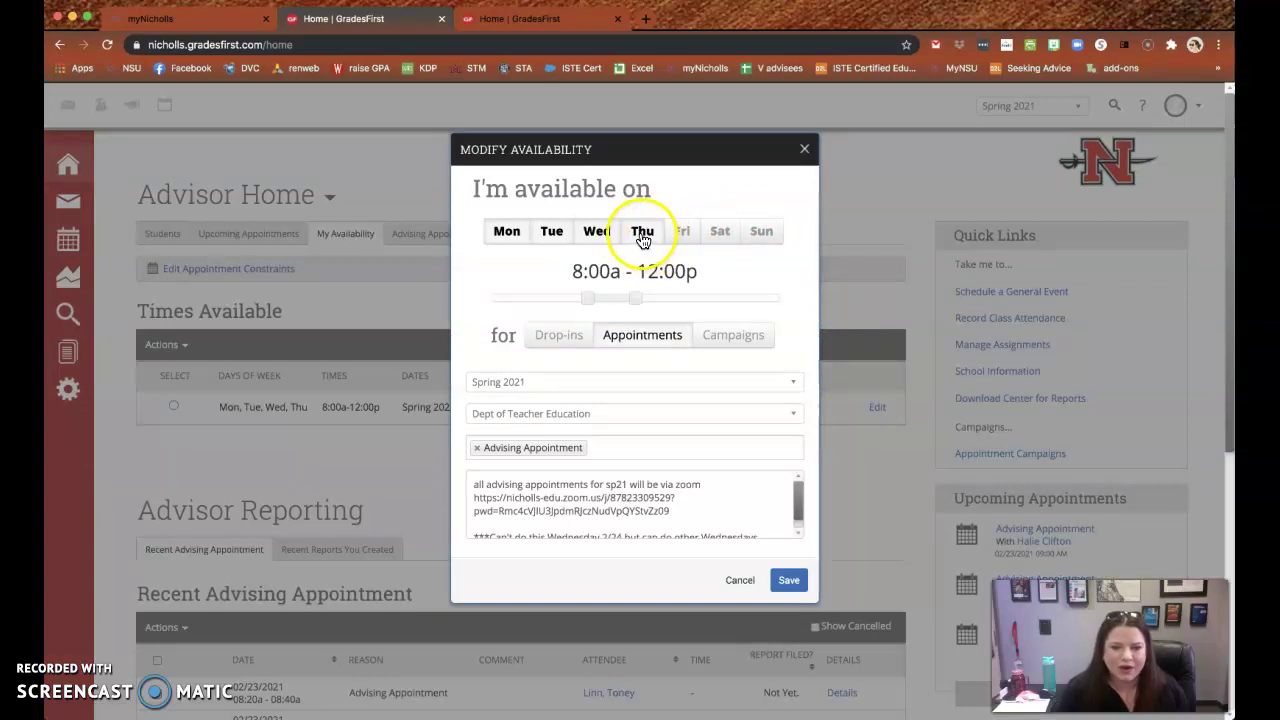
Toggle the Thursday and Friday day buttons and save the availability as Mon–Thu
{"action": "left_click", "coordinate": [642, 236]}
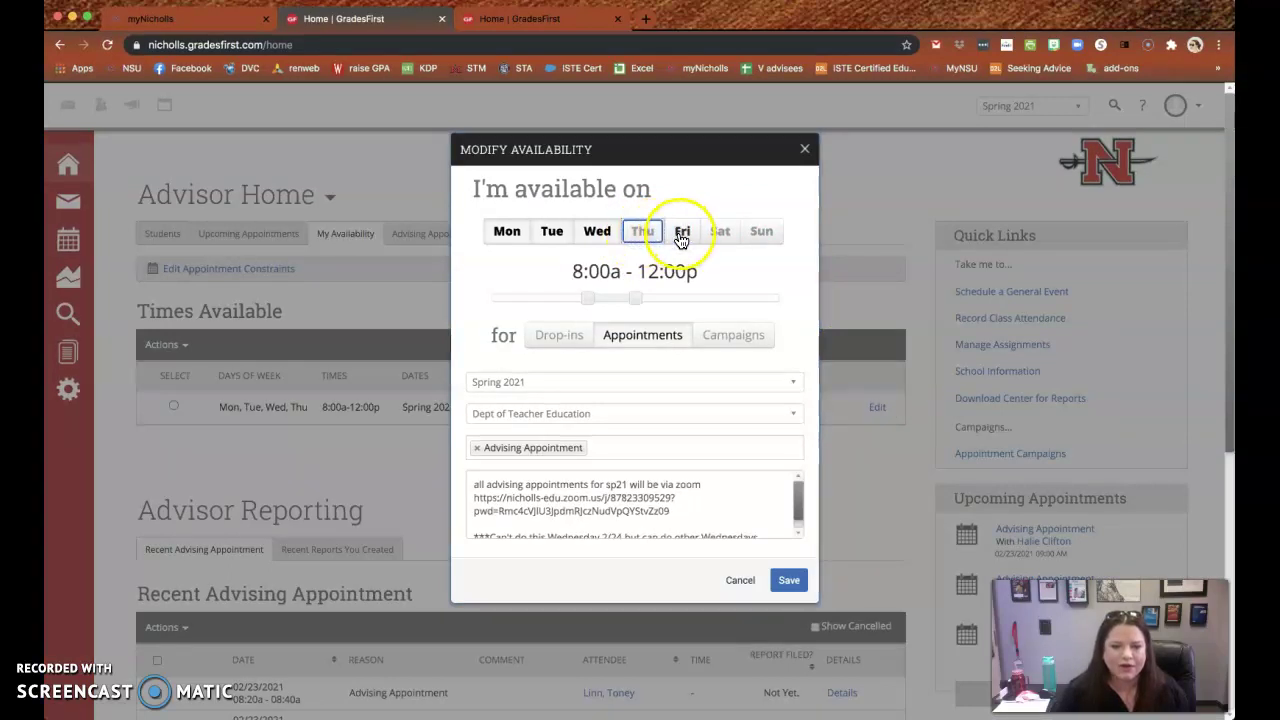
{"action": "left_click", "coordinate": [681, 236]}
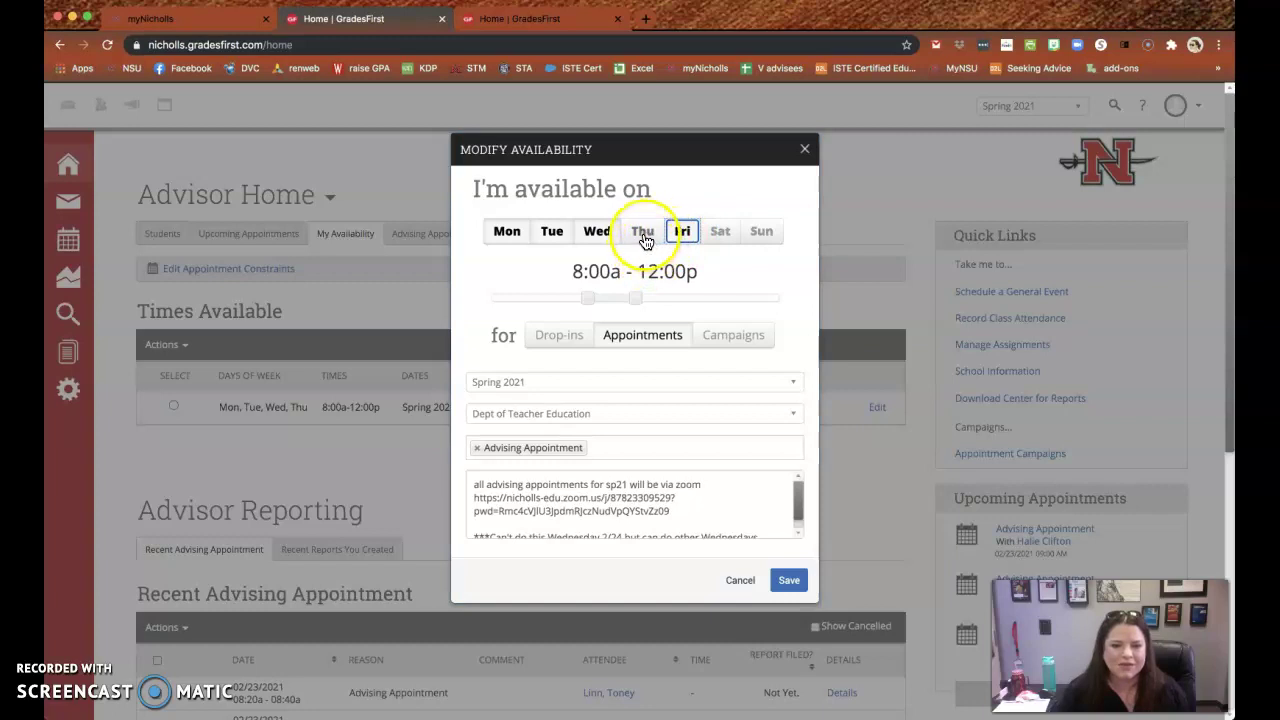
{"action": "left_click", "coordinate": [644, 238]}
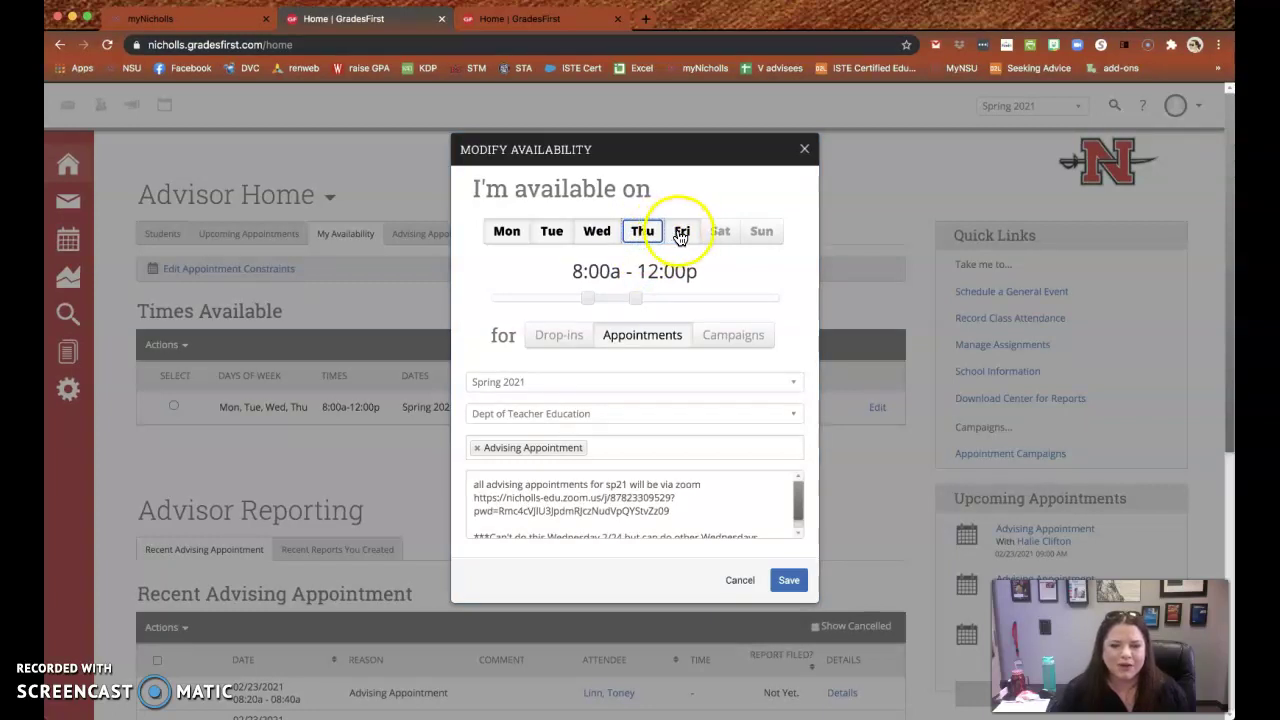
{"action": "left_click", "coordinate": [680, 236]}
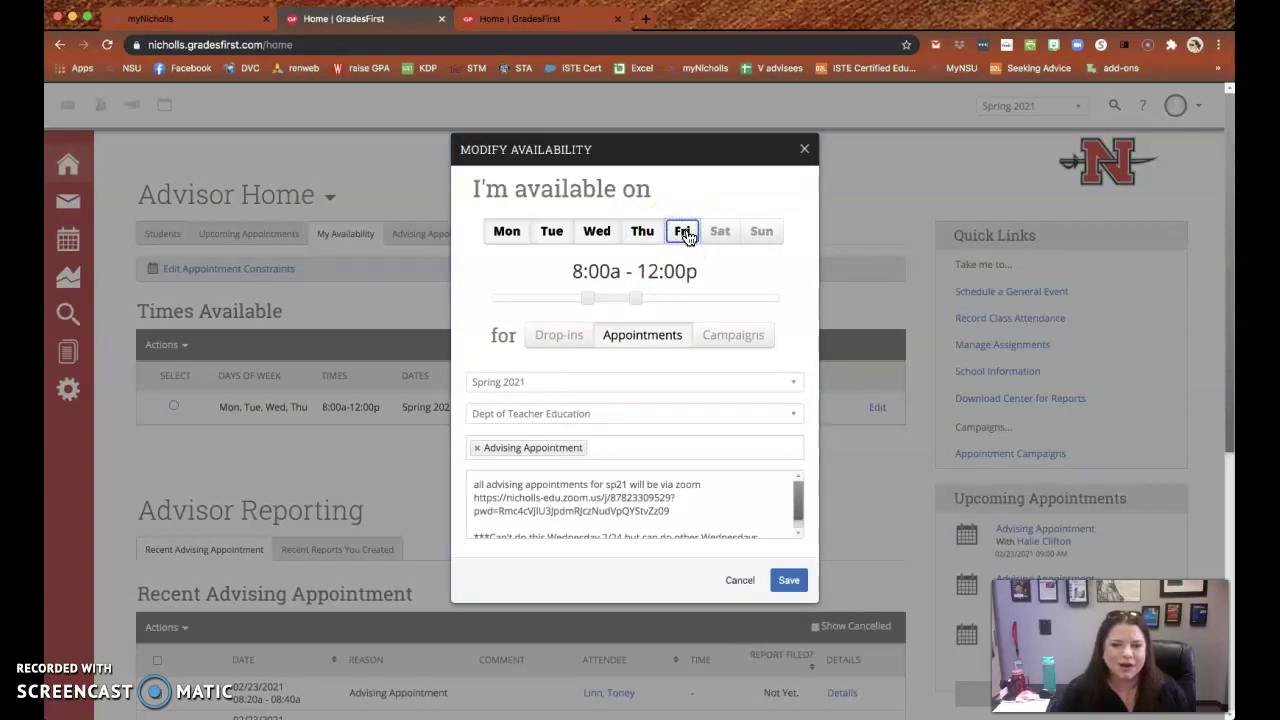
{"action": "left_click", "coordinate": [686, 236]}
{"action": "left_click", "coordinate": [686, 235]}
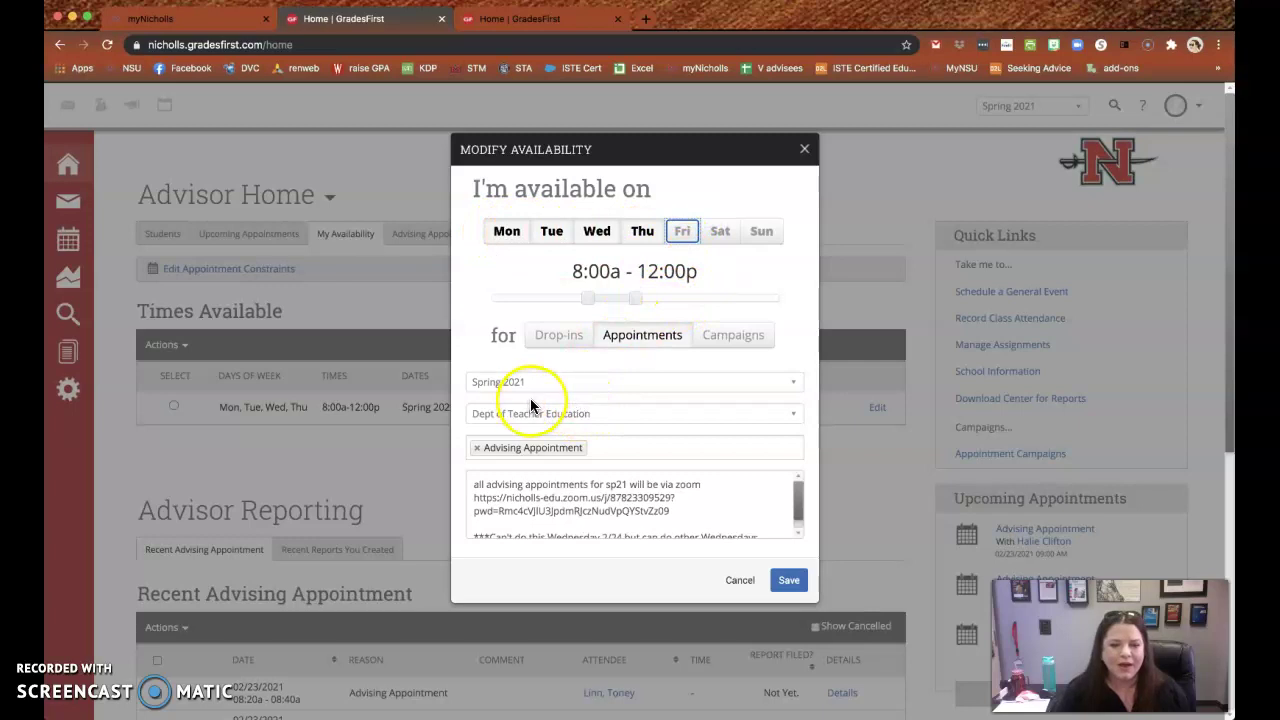
{"action": "scroll", "coordinate": [540, 402], "scroll_direction": "down", "scroll_amount": 2}
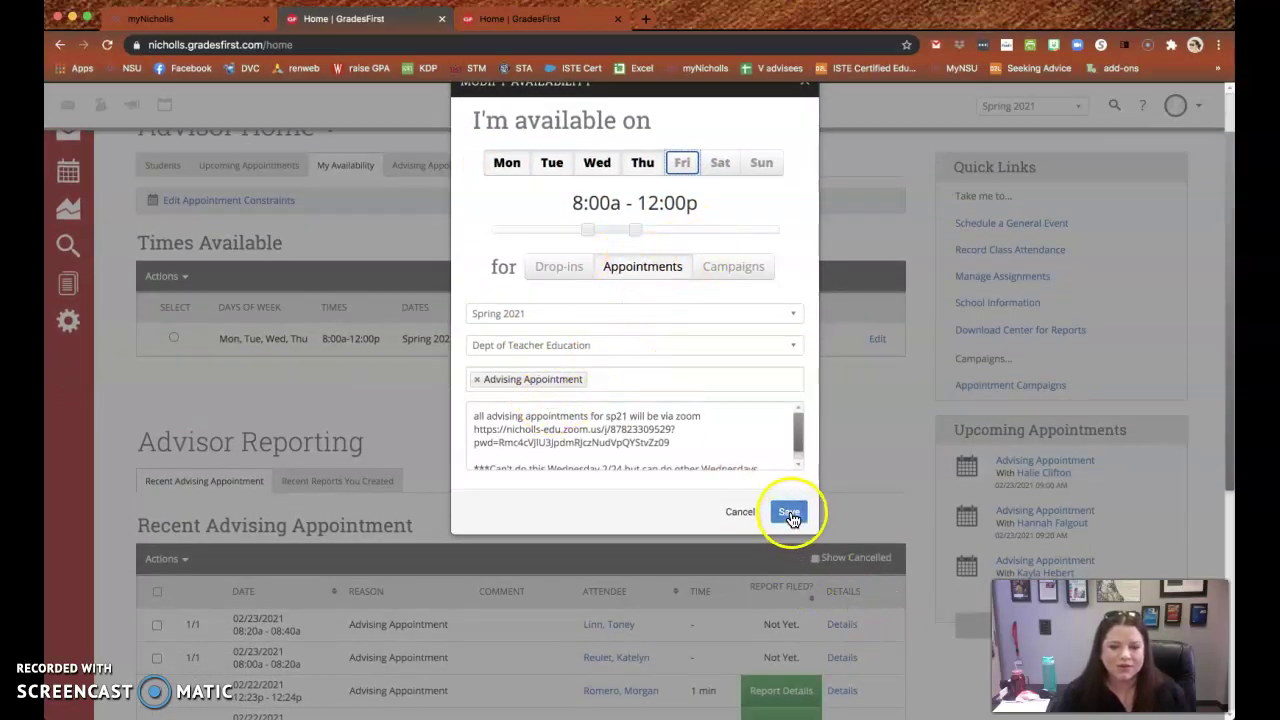
{"action": "left_click", "coordinate": [790, 515]}
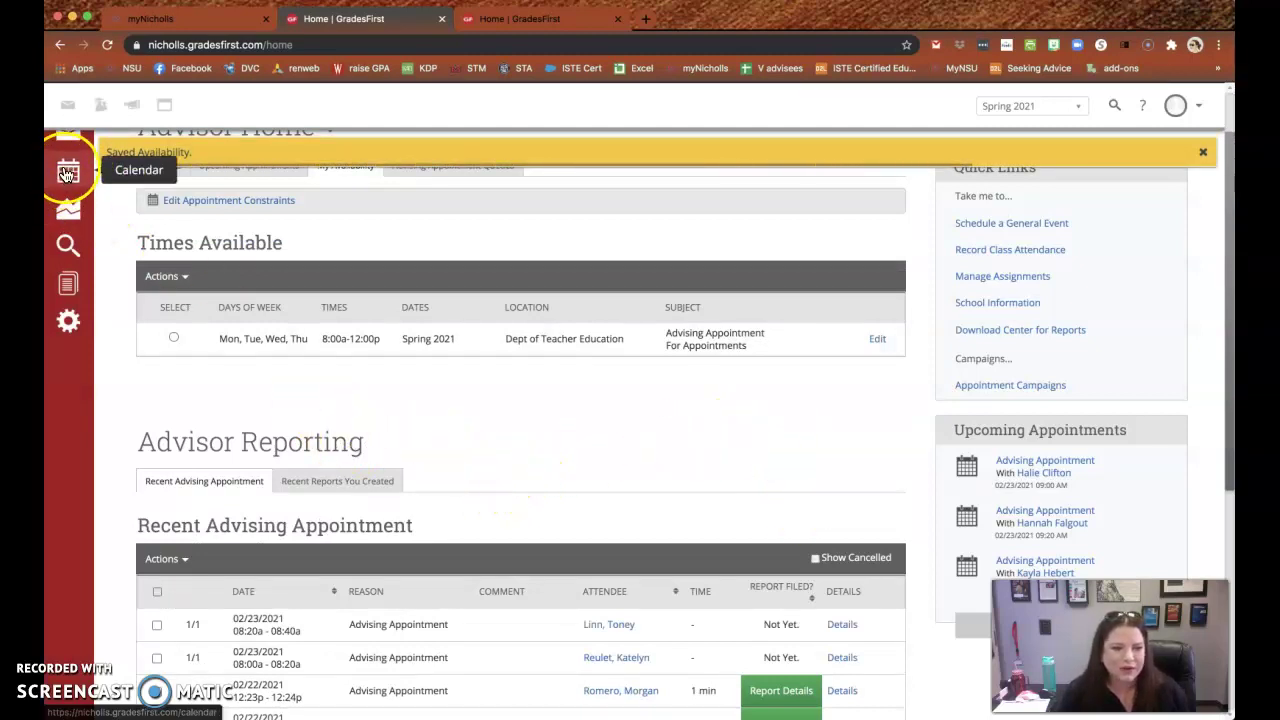
Review Tuesday Feb 23's booked advising appointments in the calendar day view, then return Home
{"action": "left_click", "coordinate": [67, 173]}
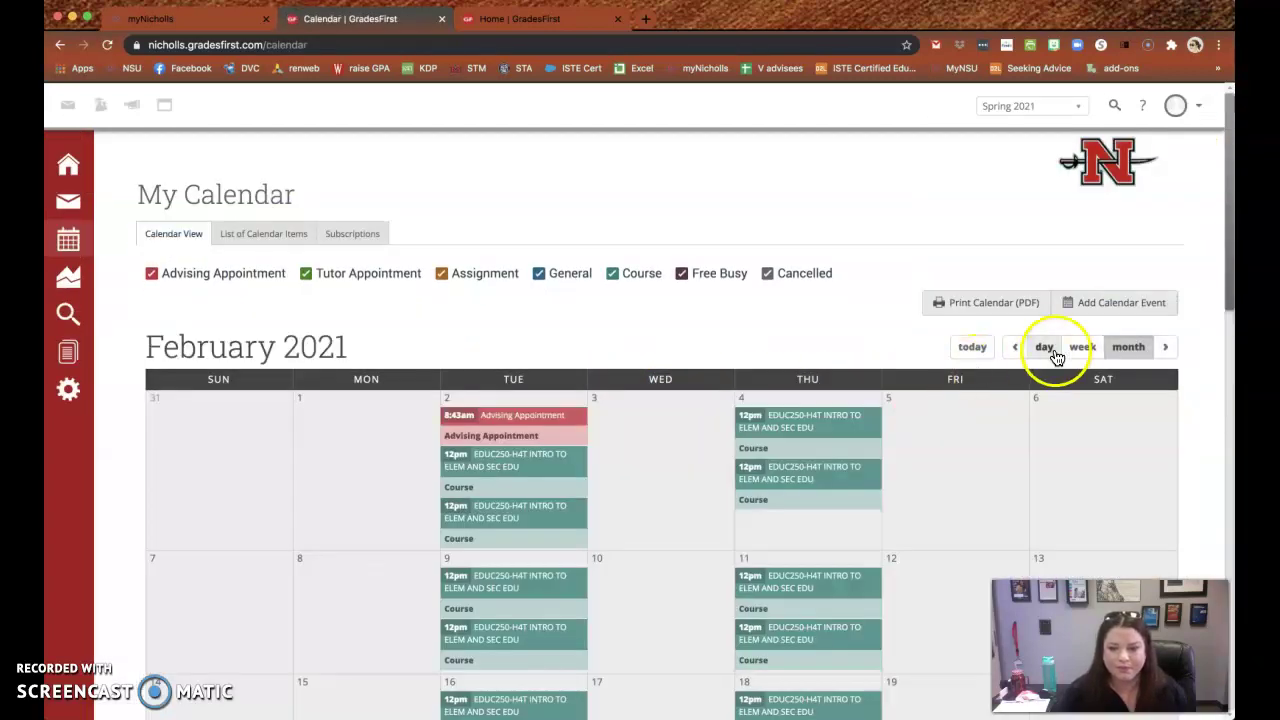
{"action": "left_click", "coordinate": [1044, 348]}
{"action": "scroll", "coordinate": [443, 471], "scroll_direction": "down", "scroll_amount": 1}
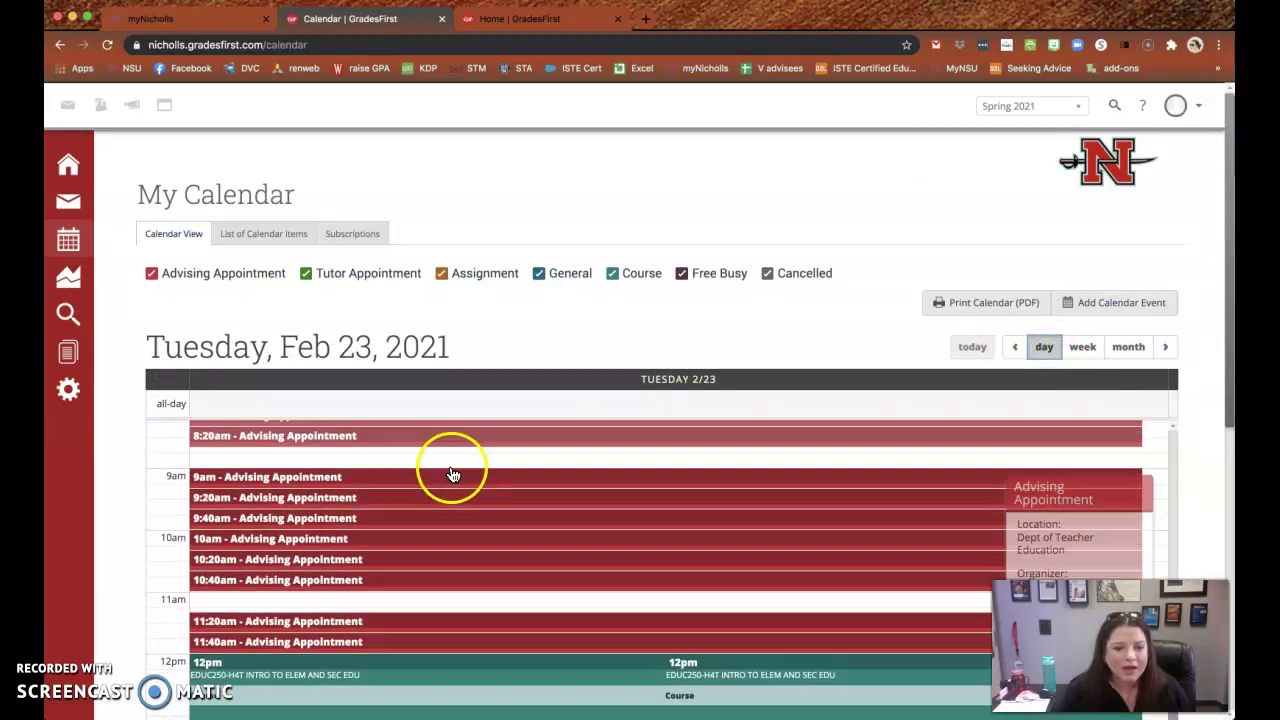
{"action": "scroll", "coordinate": [453, 474], "scroll_direction": "up", "scroll_amount": 1}
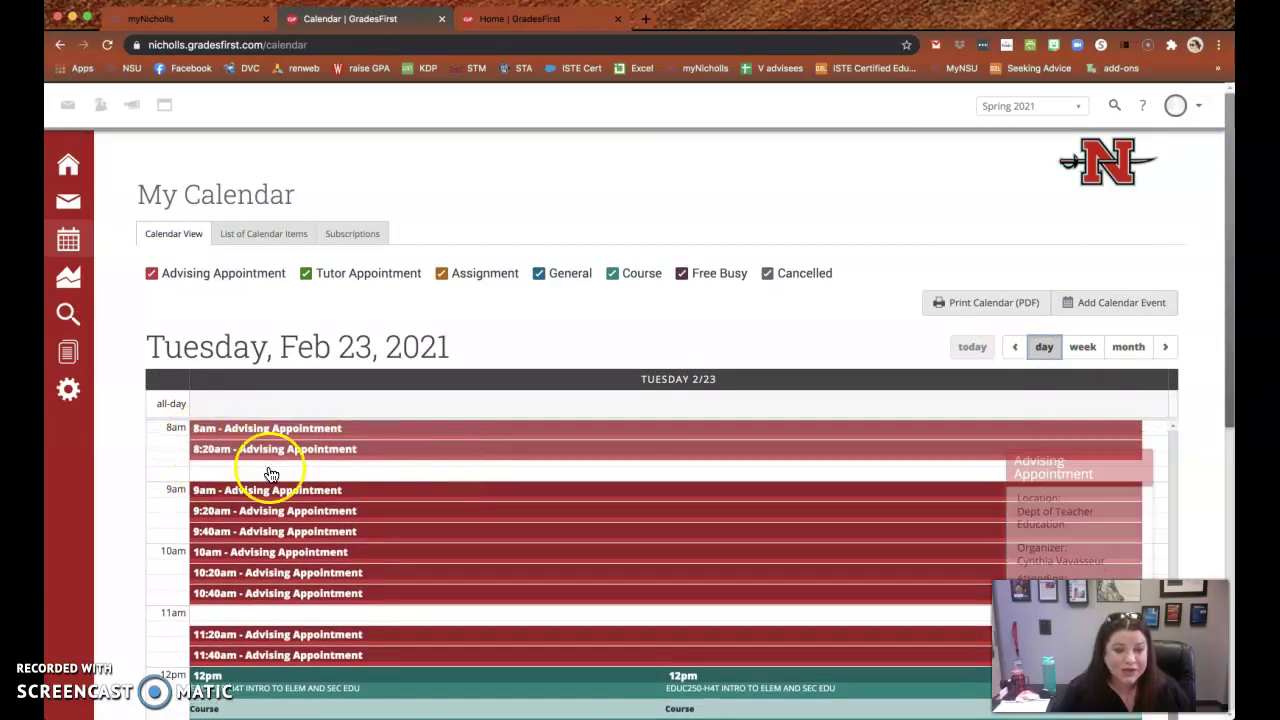
{"action": "mouse_move", "coordinate": [295, 660]}
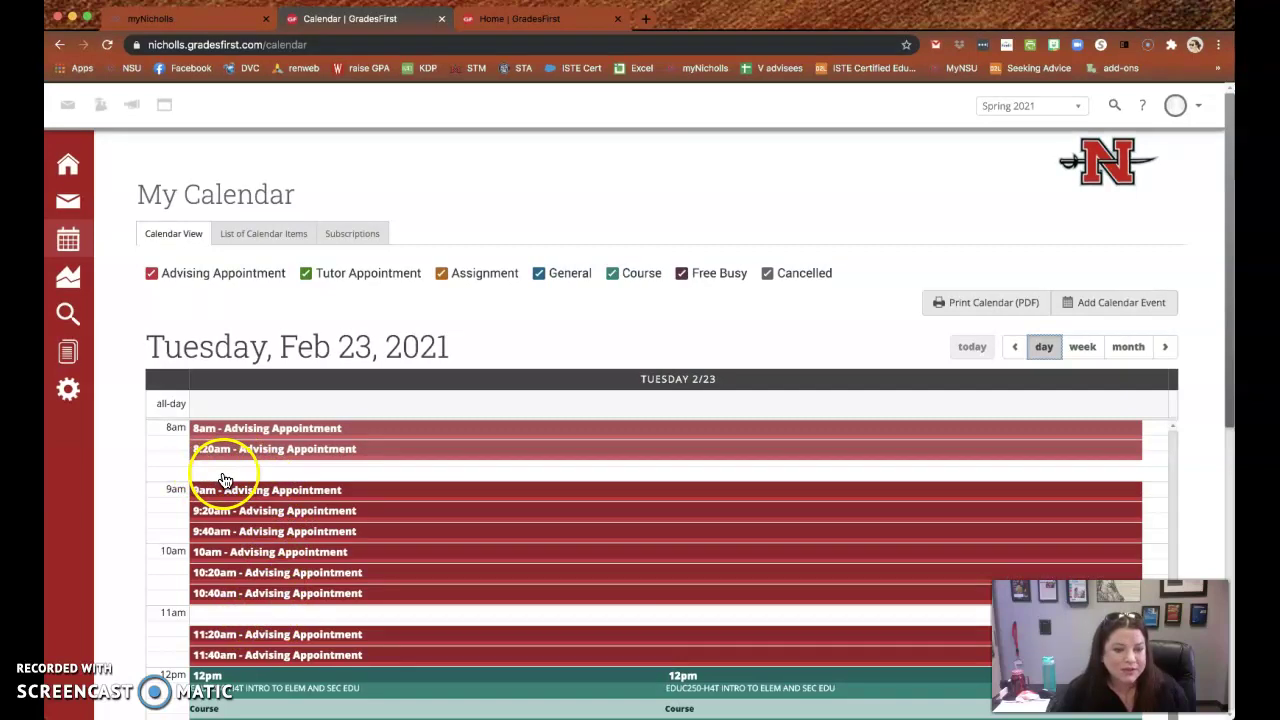
{"action": "left_click", "coordinate": [84, 183]}
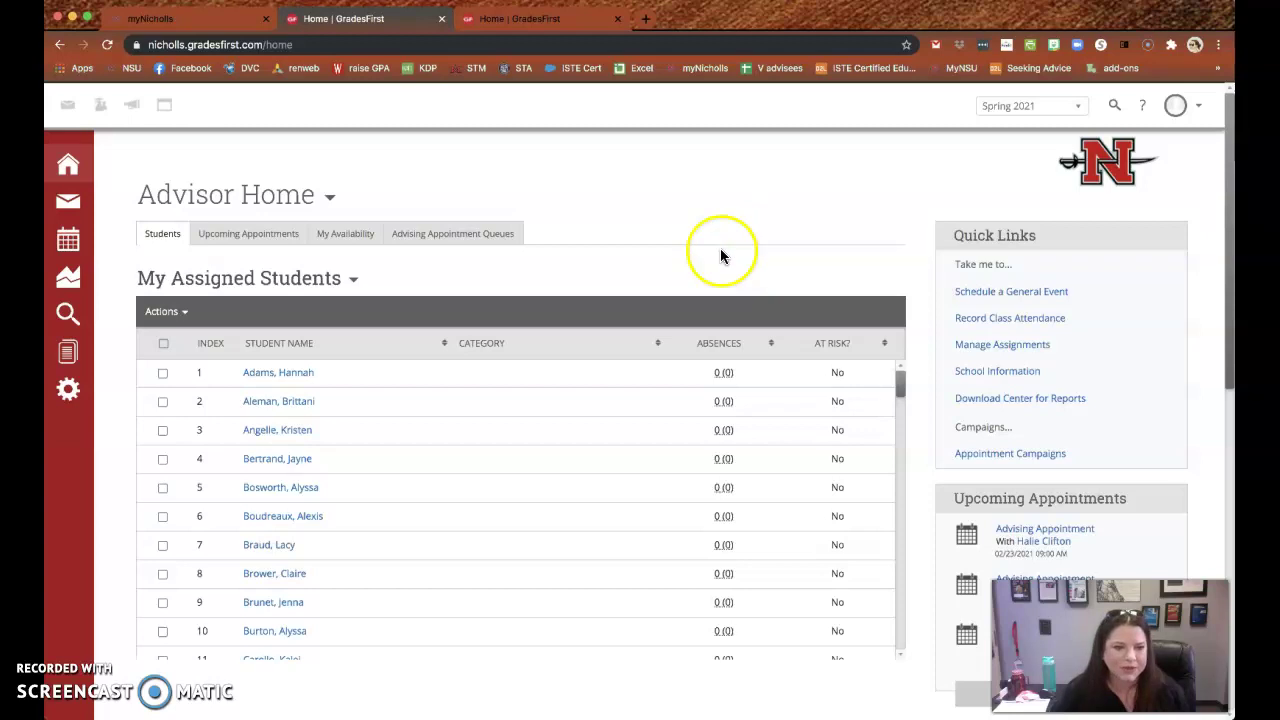
Show the calendar's Subscriptions tab, with integration last updated 02/23/2021 08:16 AM
{"action": "left_click", "coordinate": [67, 243]}
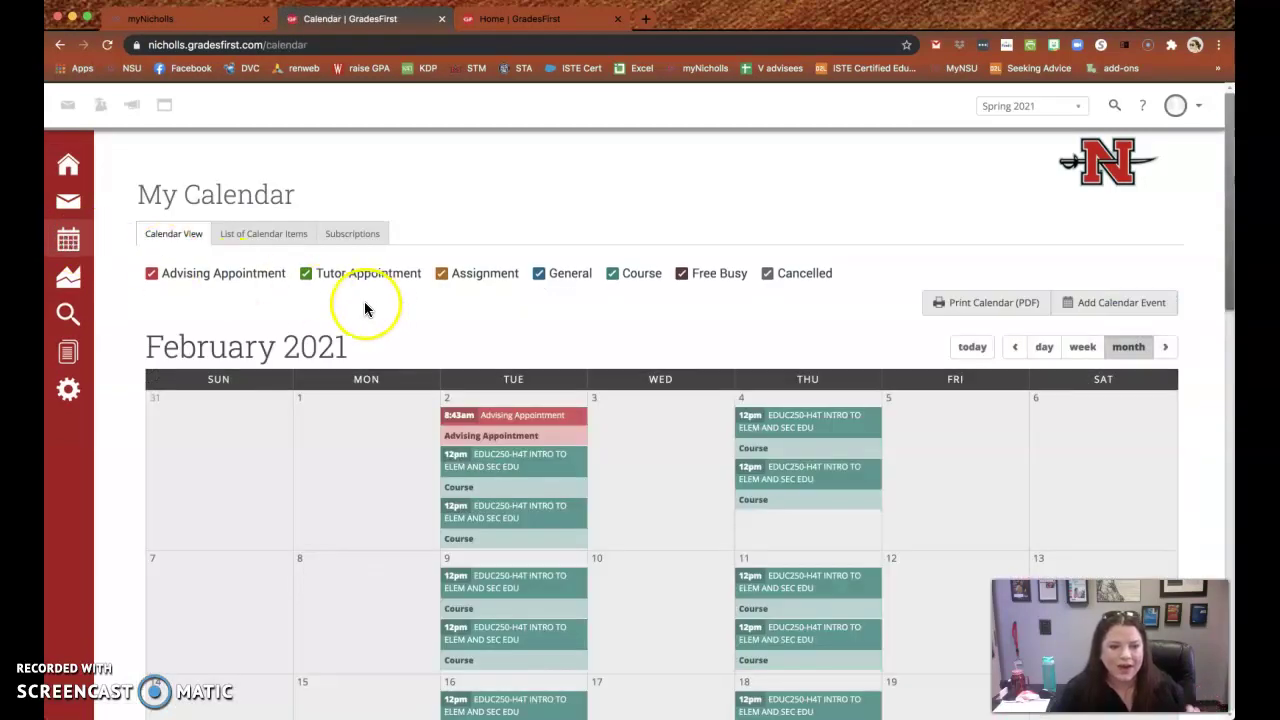
{"action": "left_click", "coordinate": [365, 240]}
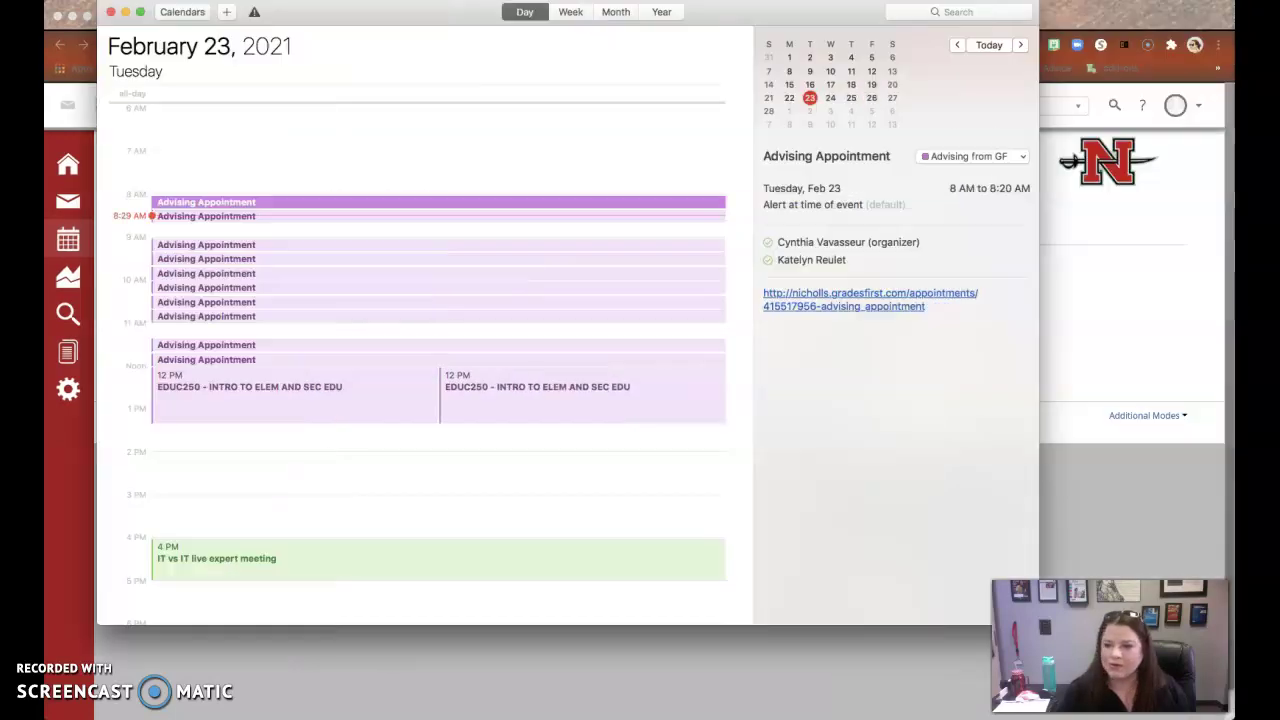
{"action": "left_click_drag", "start_coordinate": [428, 16], "coordinate": [583, 73]}
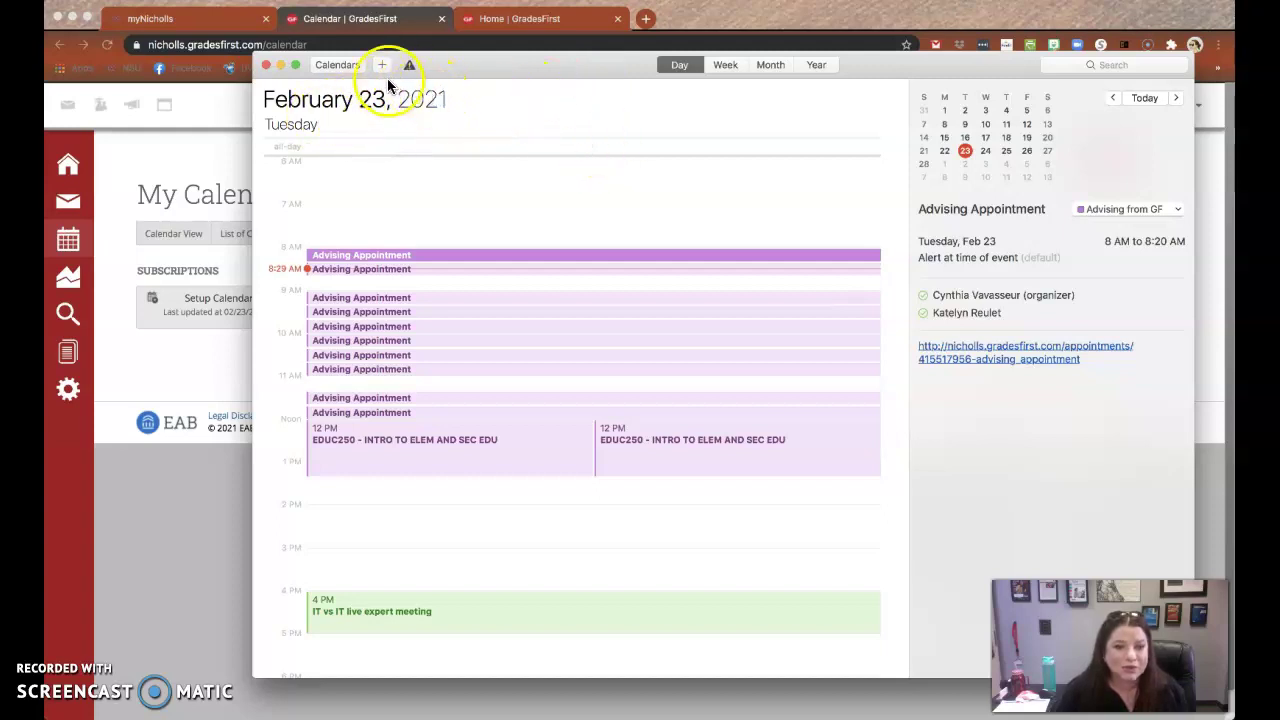
{"action": "left_click", "coordinate": [338, 64]}
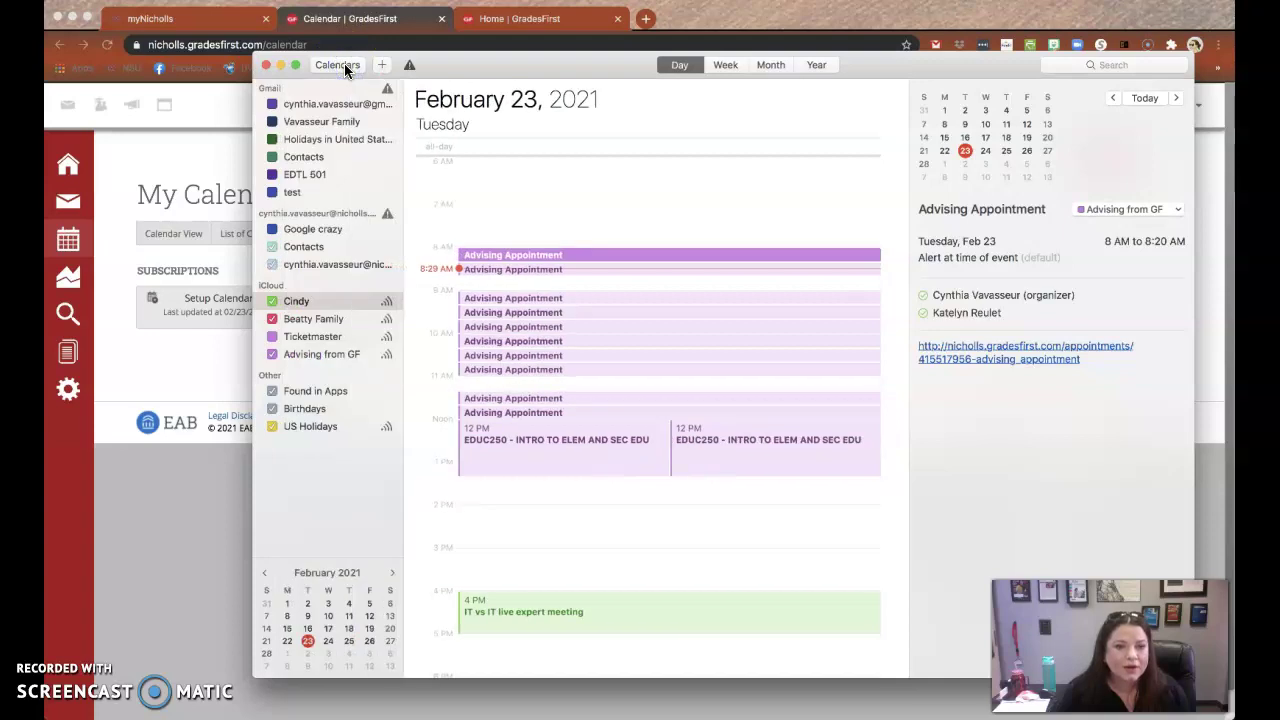
{"action": "left_click", "coordinate": [290, 356]}
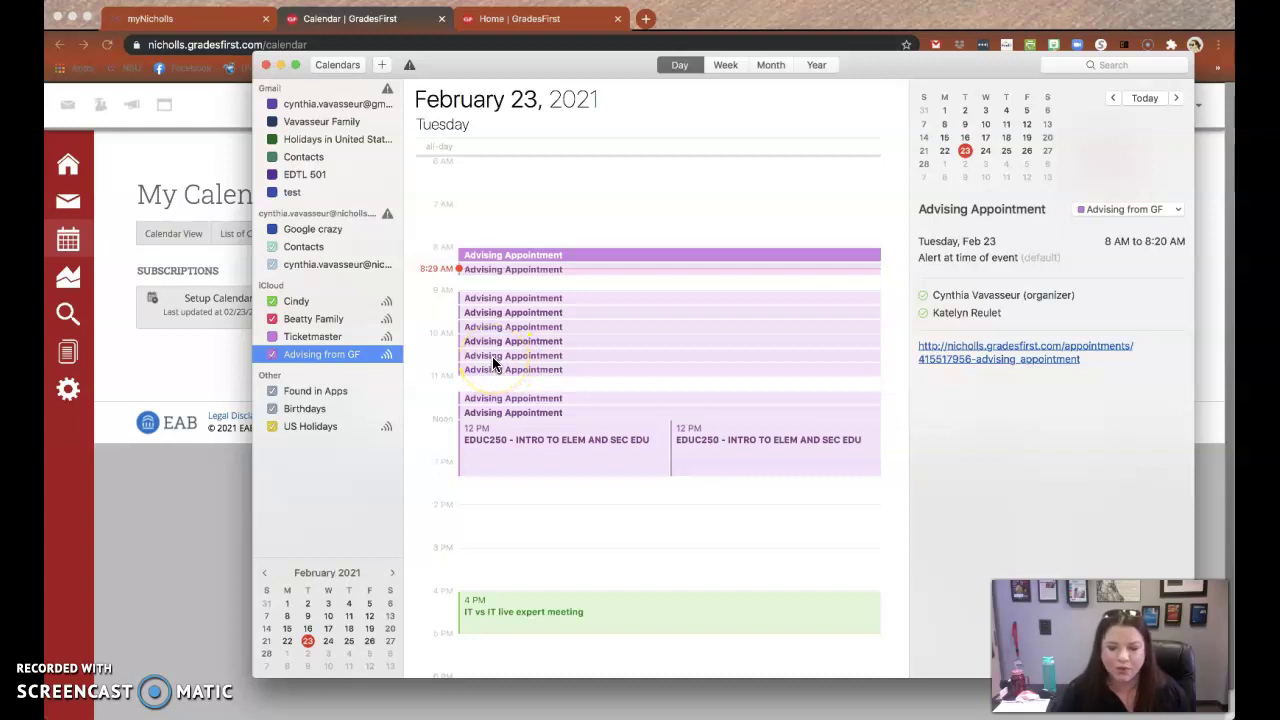
{"action": "left_click", "coordinate": [221, 550]}
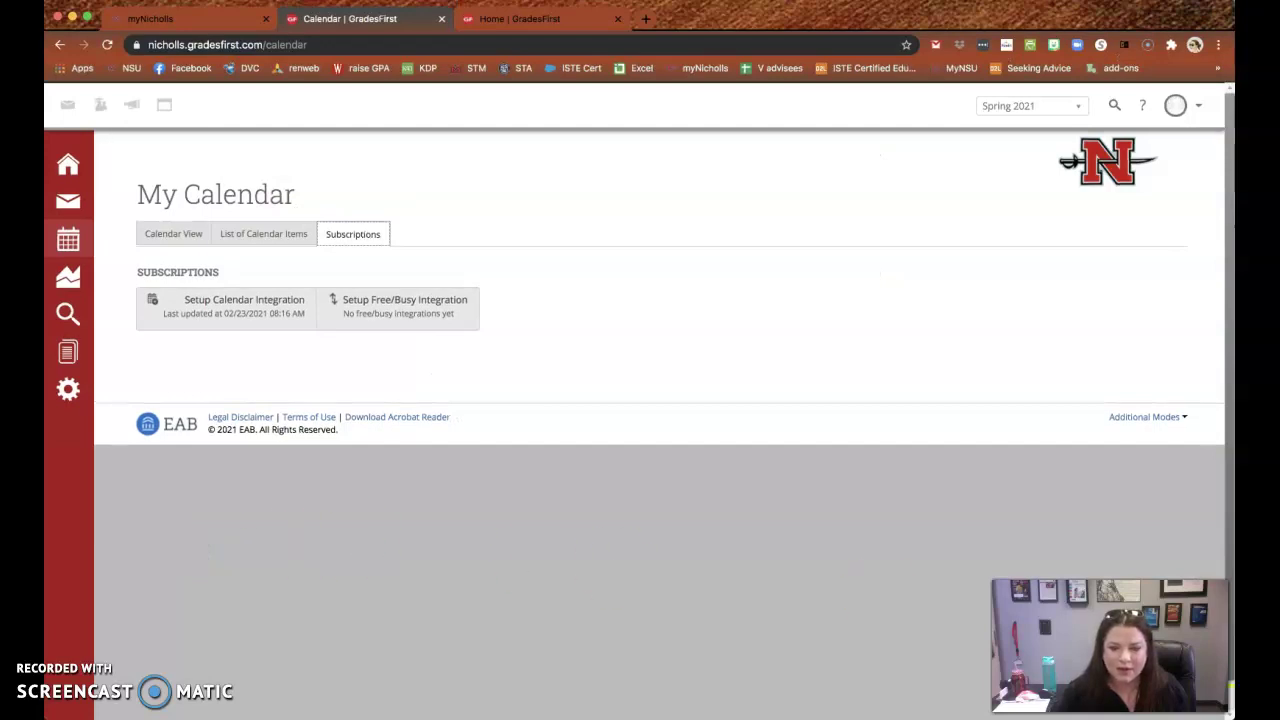